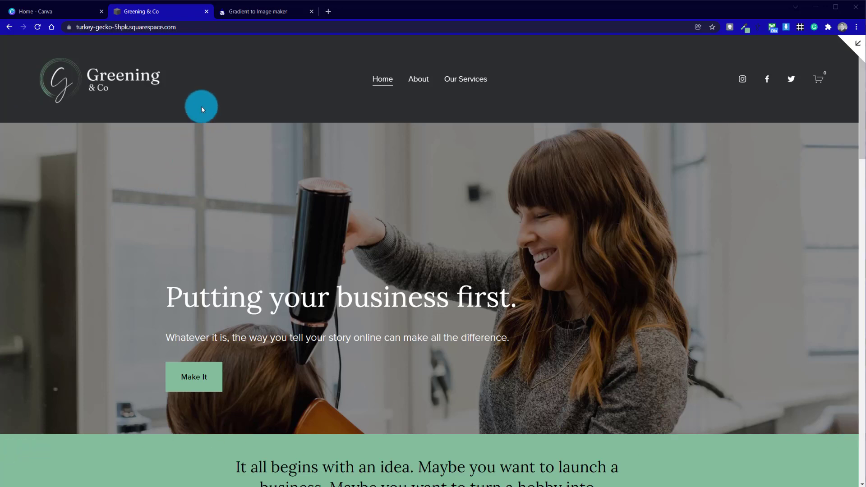
# Create a blank Canva design using the recent 2200 × 1000 px custom size.
pyautogui.click(61, 14)
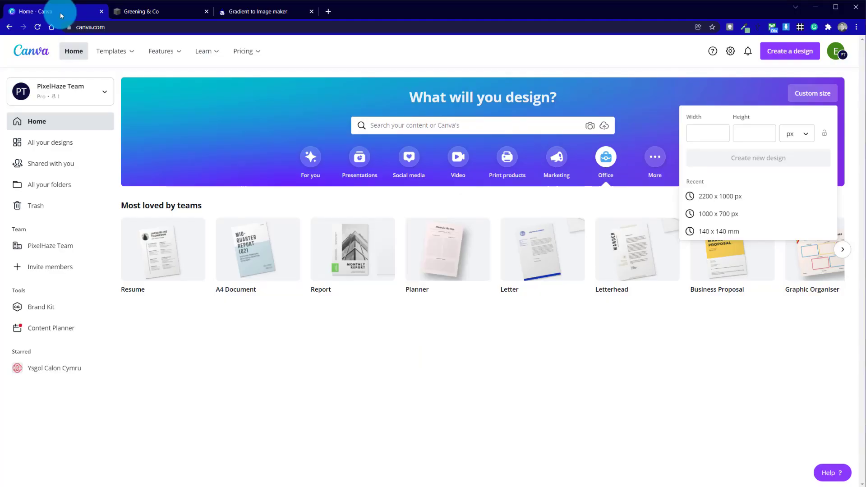
pyautogui.click(685, 99)
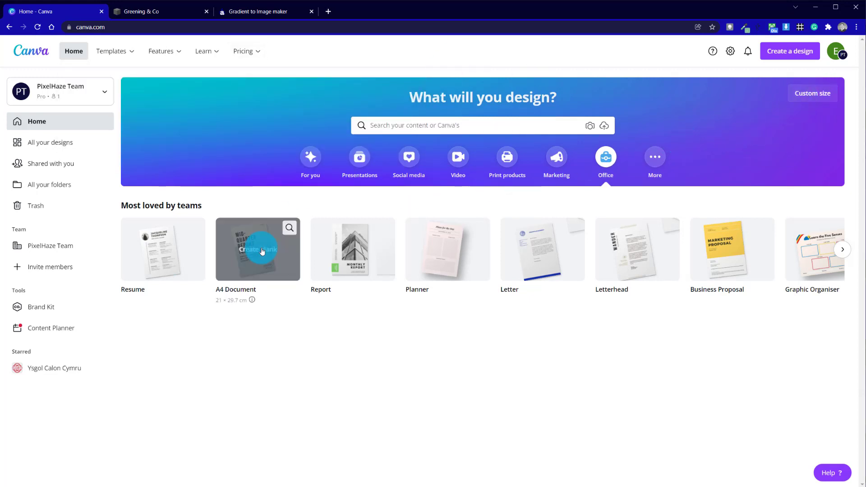
pyautogui.click(809, 98)
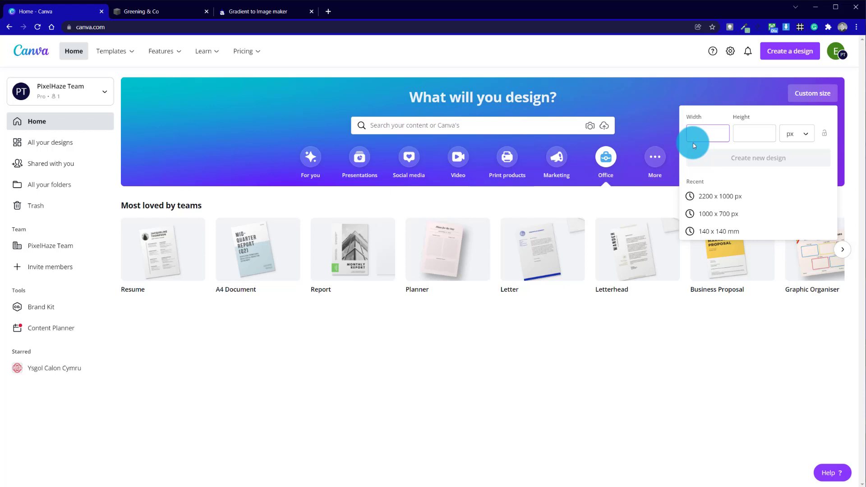
pyautogui.click(751, 197)
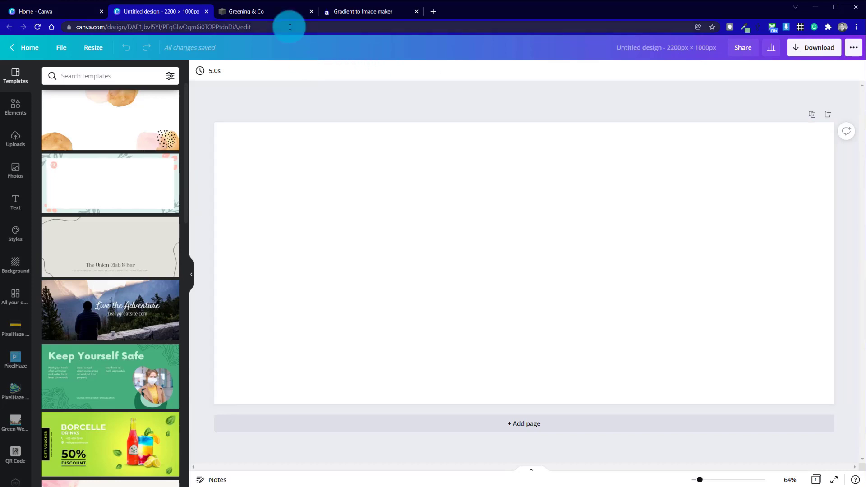
# Search Canva stock photos for 'small business' and add the barista photo to the banner.
pyautogui.click(286, 13)
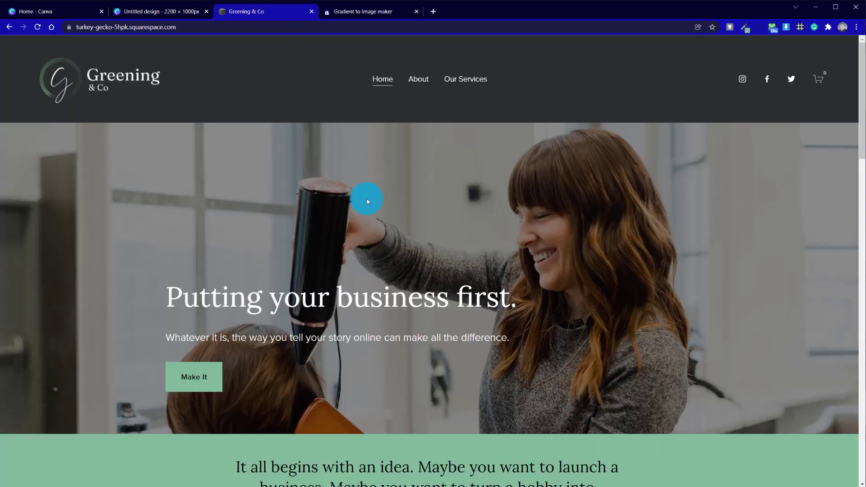
pyautogui.click(174, 13)
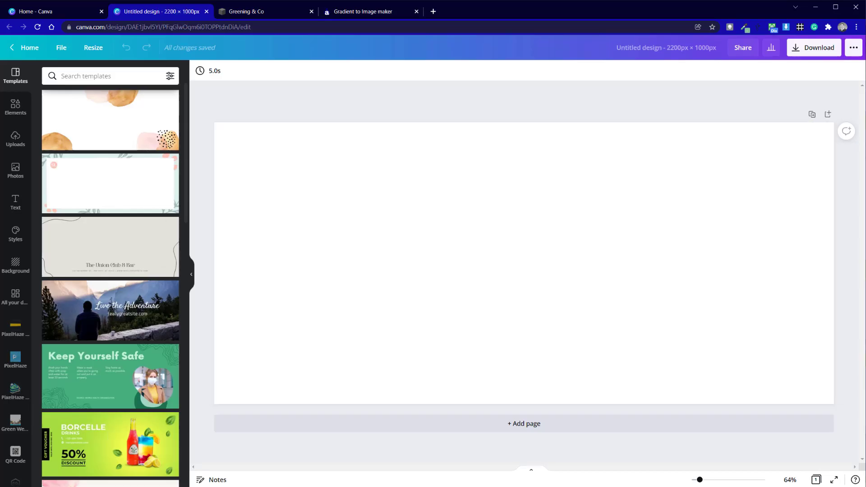
pyautogui.click(16, 168)
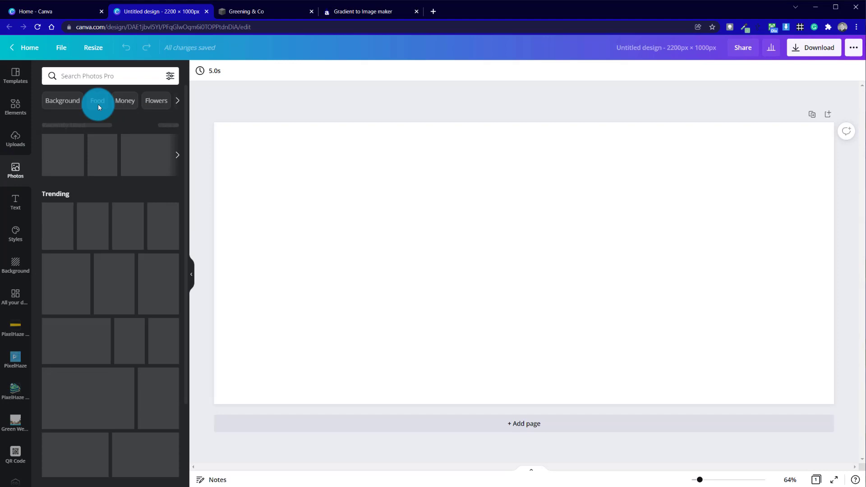
pyautogui.click(97, 75)
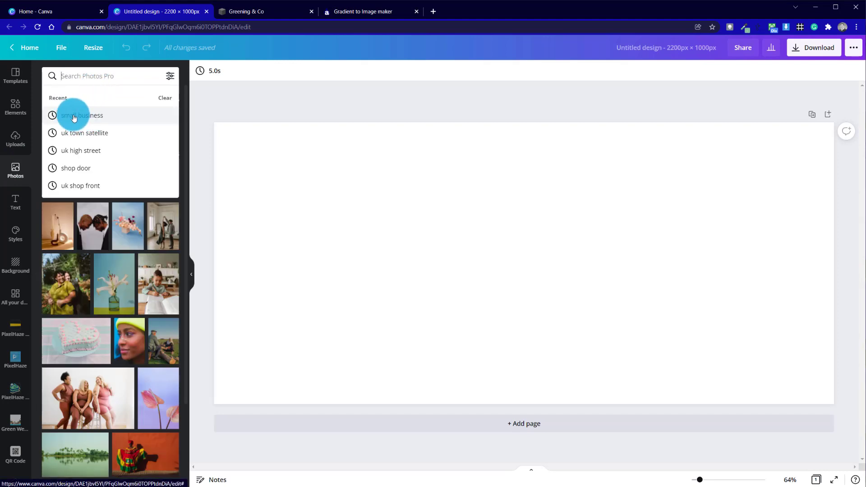
pyautogui.click(89, 116)
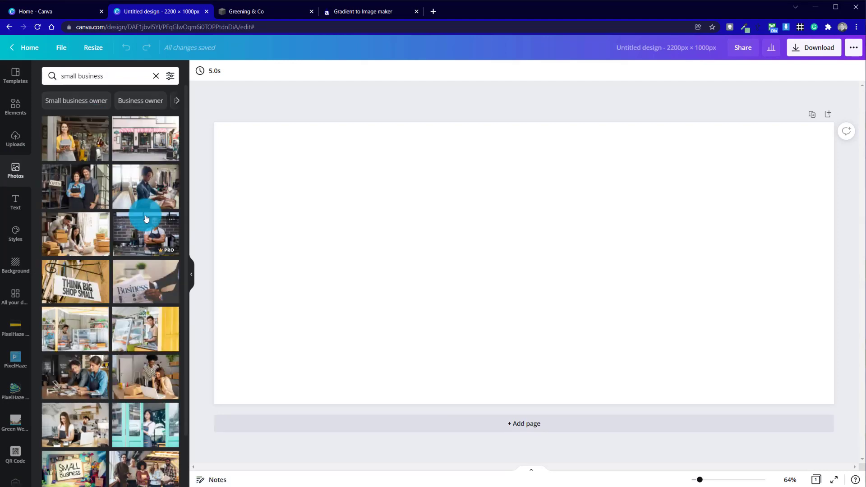
pyautogui.click(158, 247)
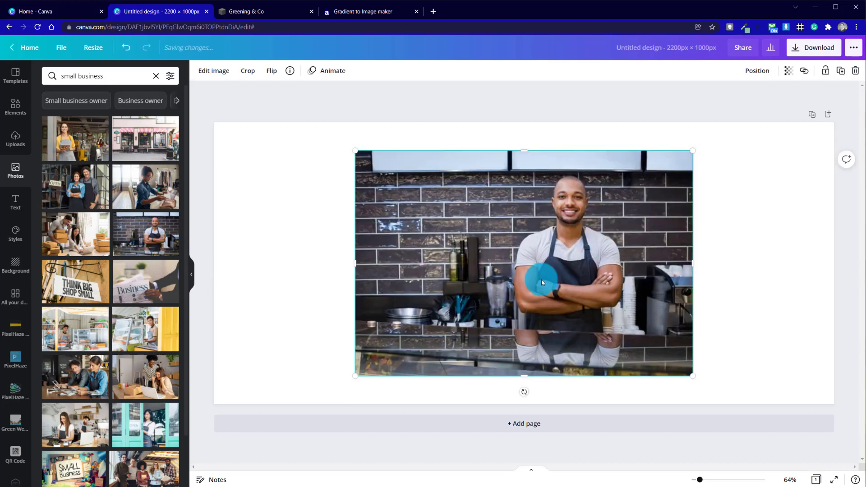
# Enlarge and reposition the barista photo, then delete it from the banner.
pyautogui.moveTo(543, 277); pyautogui.dragTo(519, 275)
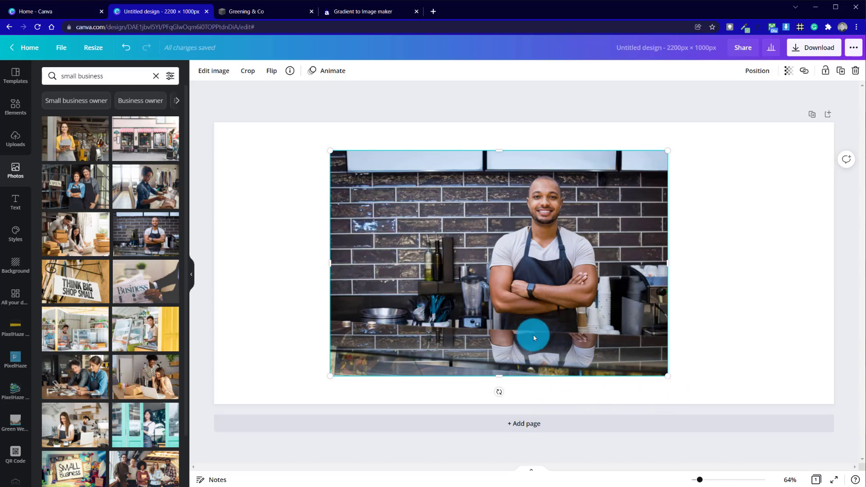
pyautogui.moveTo(667, 376); pyautogui.dragTo(806, 469)
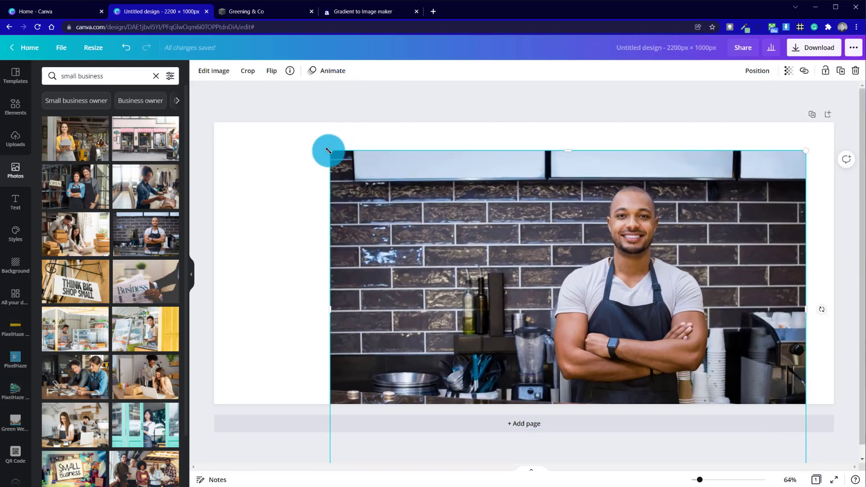
pyautogui.moveTo(329, 151); pyautogui.dragTo(273, 90)
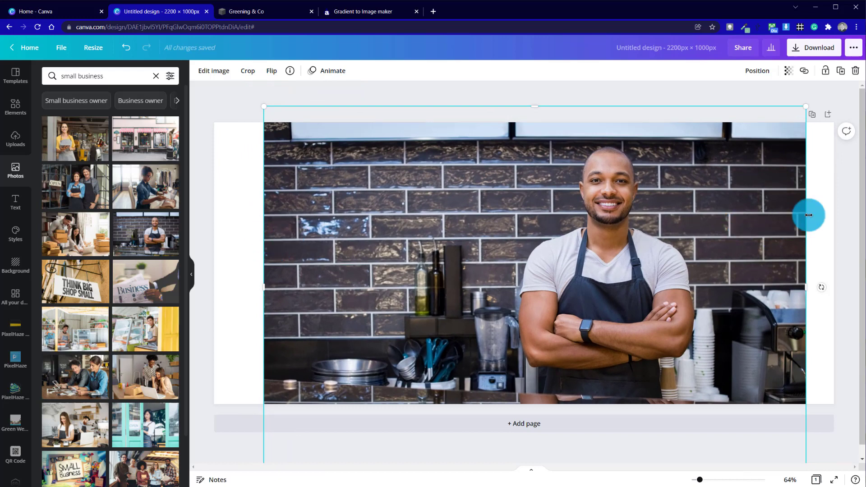
pyautogui.moveTo(587, 270); pyautogui.dragTo(573, 258)
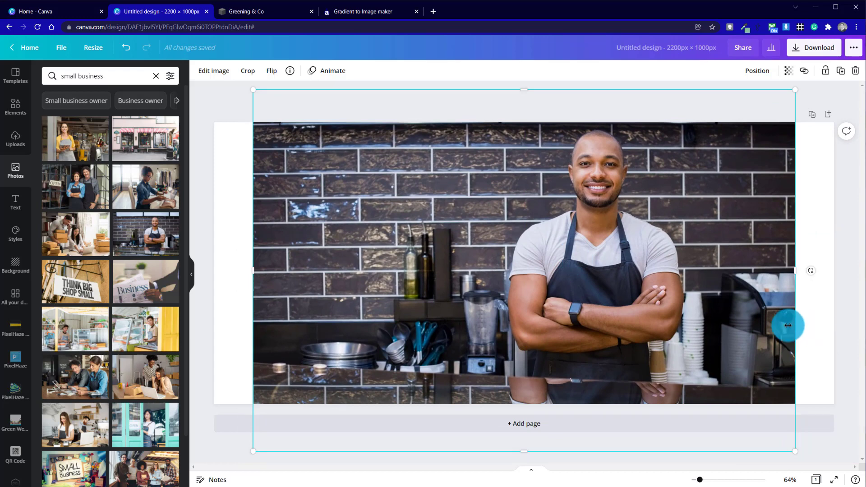
pyautogui.press('Delete')
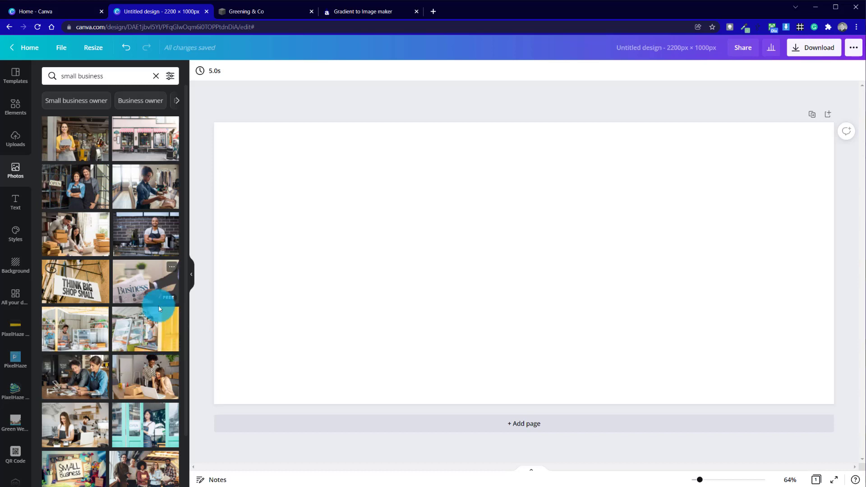
# Add the woman-at-counter café photo and enlarge it to fill the banner's height.
pyautogui.click(72, 423)
pyautogui.moveTo(594, 254); pyautogui.dragTo(585, 208)
pyautogui.moveTo(683, 333); pyautogui.dragTo(794, 416)
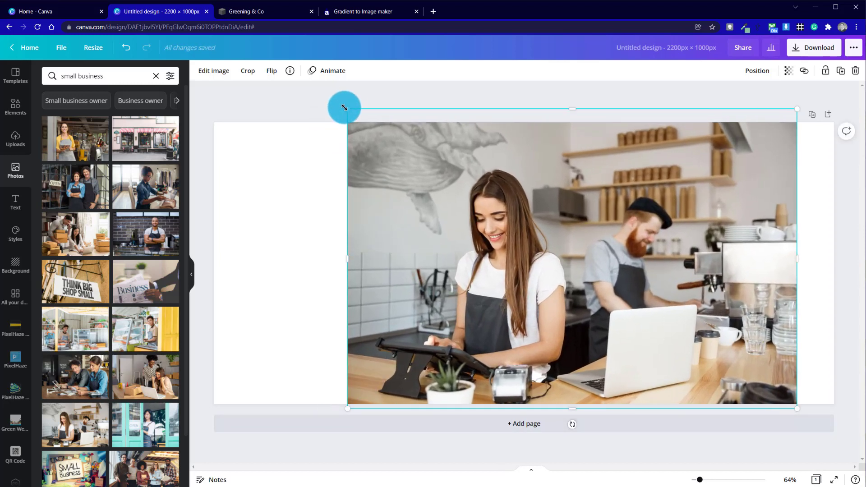
pyautogui.moveTo(344, 108)
pyautogui.mouseDown()
pyautogui.moveTo(340, 96)
pyautogui.moveTo(334, 103)
pyautogui.mouseUp()
pyautogui.moveTo(615, 284); pyautogui.dragTo(582, 280)
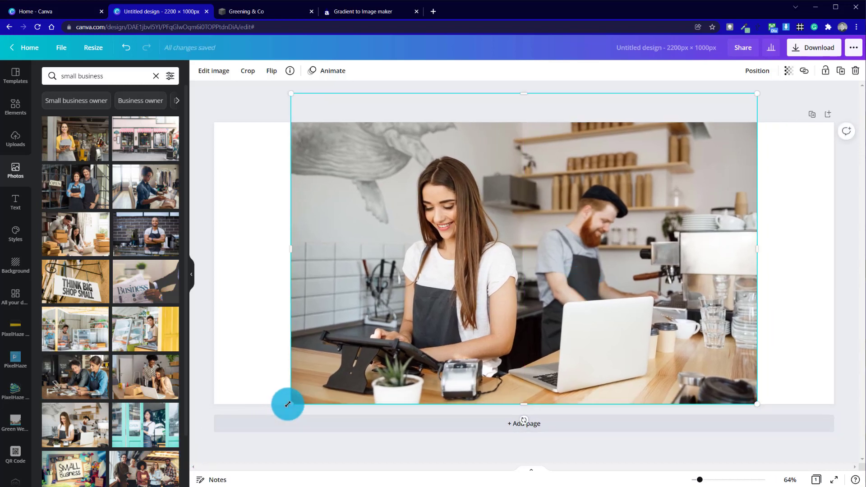
pyautogui.moveTo(288, 404); pyautogui.dragTo(261, 424)
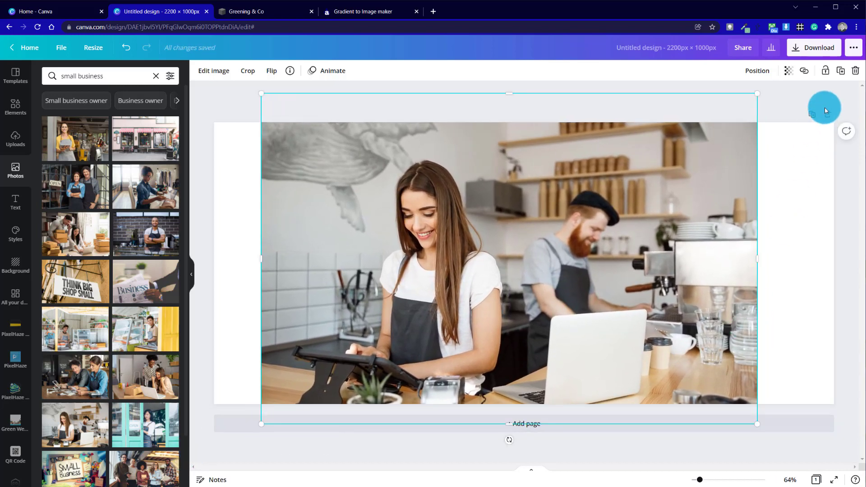
pyautogui.moveTo(759, 92)
pyautogui.mouseDown()
pyautogui.moveTo(783, 69)
pyautogui.moveTo(773, 96)
pyautogui.mouseUp()
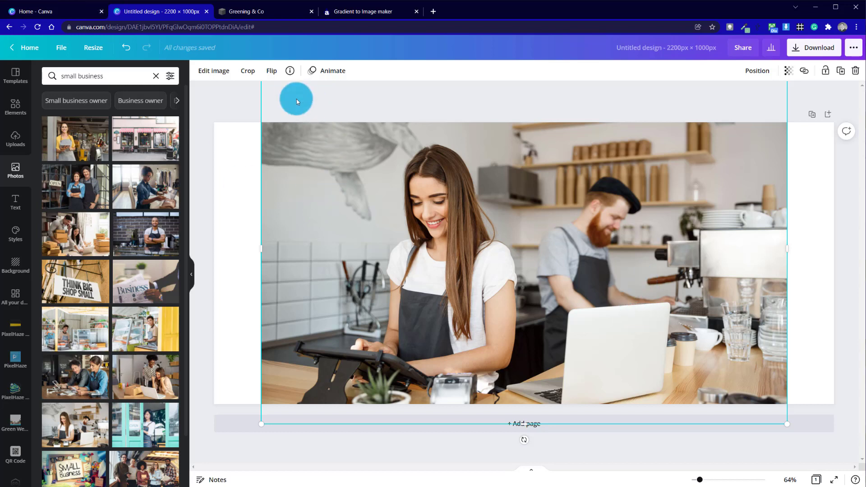
# Flip the café photo horizontally and deselect it.
pyautogui.click(276, 80)
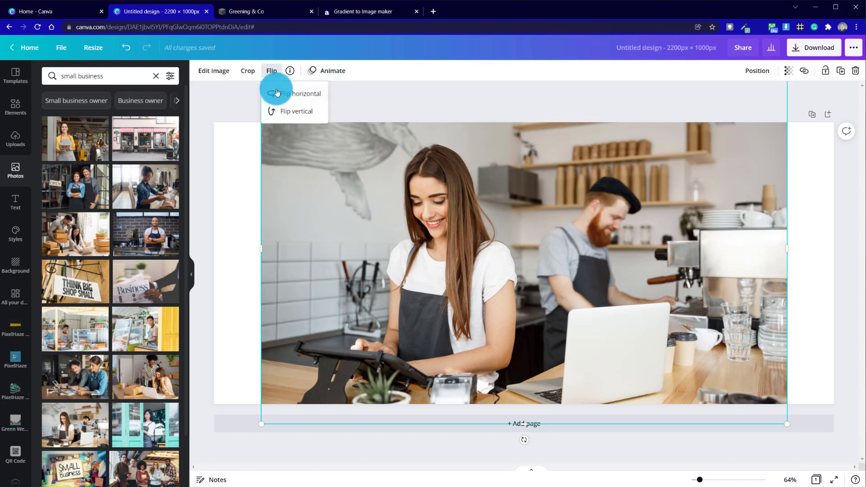
pyautogui.click(282, 93)
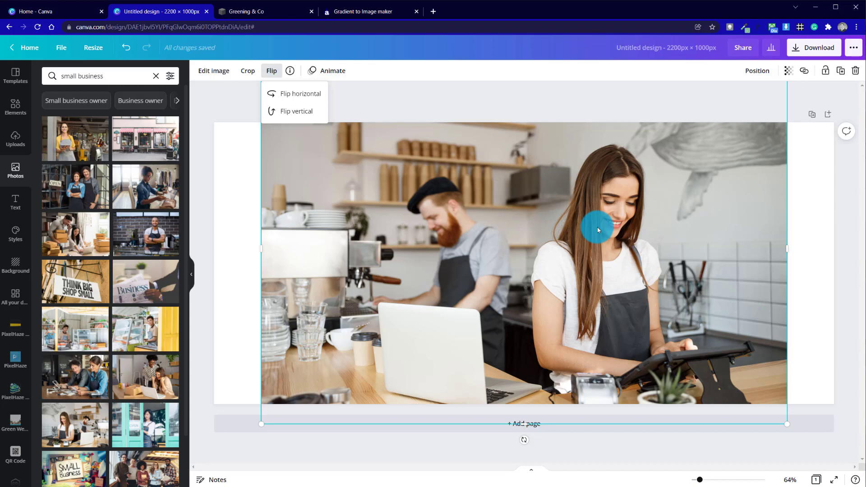
pyautogui.click(255, 202)
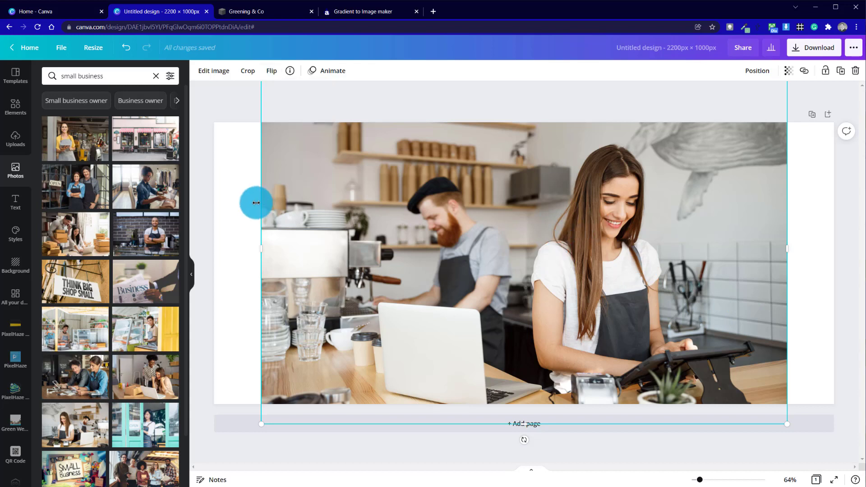
pyautogui.click(246, 209)
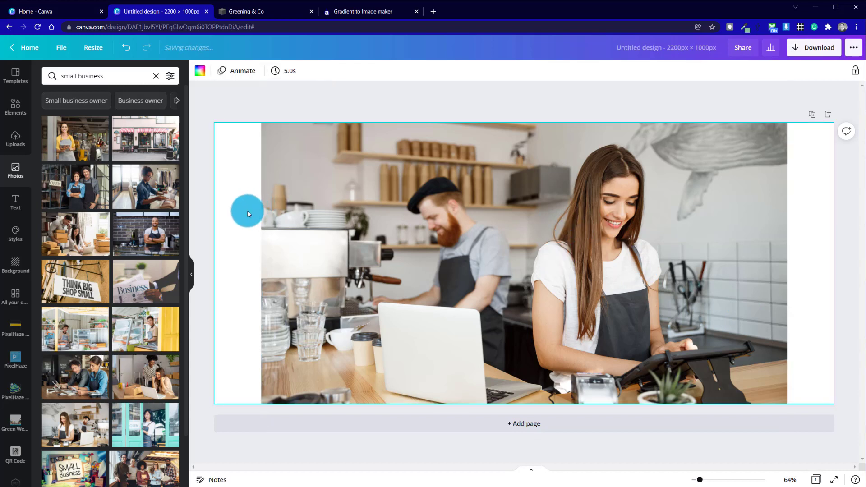
# Browse Canva's 'gradient' element results, then move to the Gradient to Image maker.
pyautogui.click(15, 107)
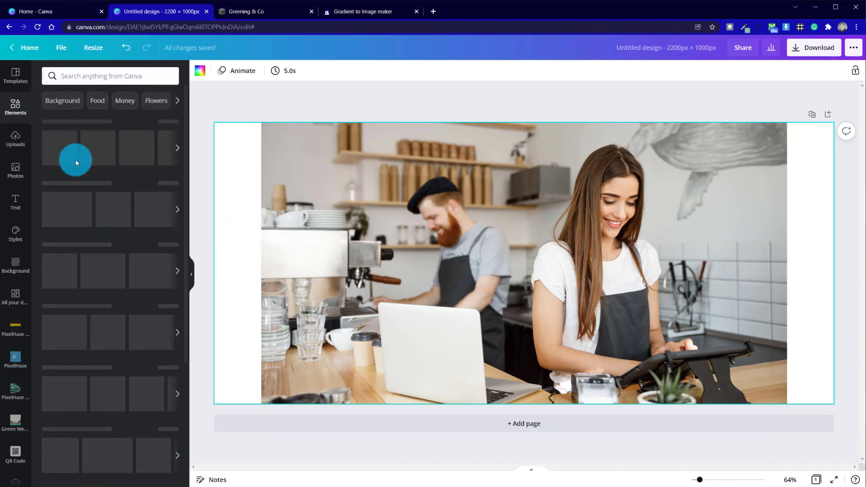
pyautogui.click(116, 74)
pyautogui.click(77, 116)
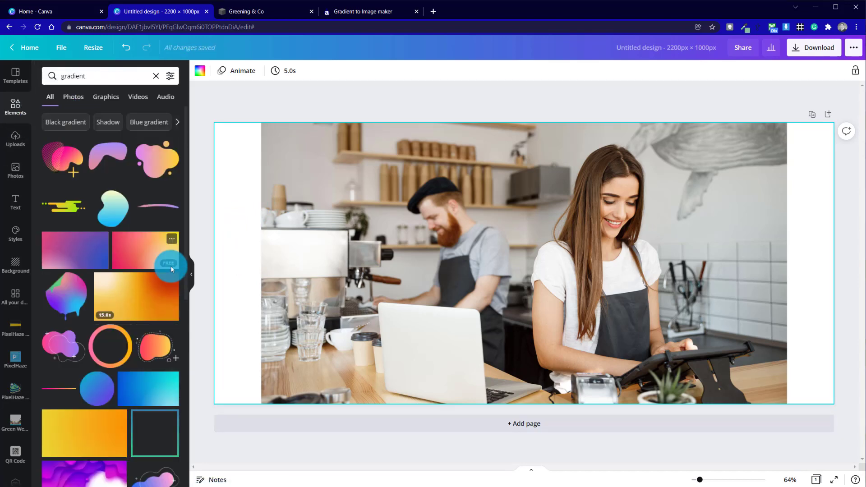
pyautogui.scroll(-5, 145, 325)
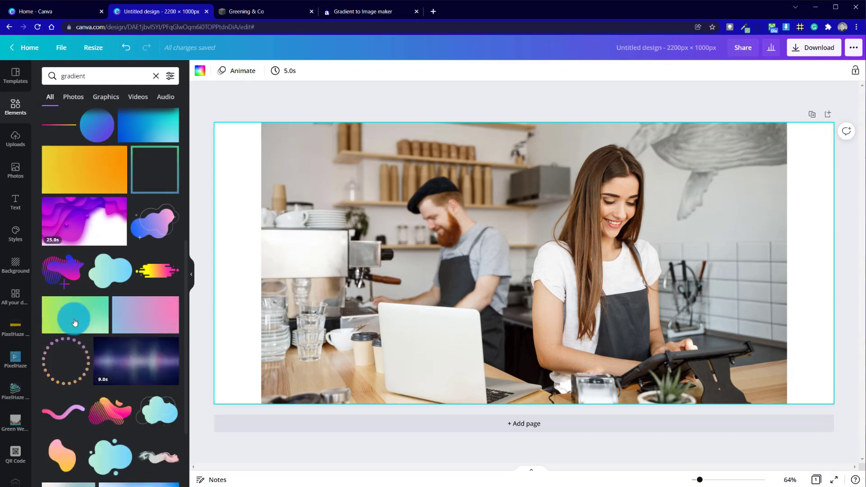
pyautogui.scroll(-3, 140, 398)
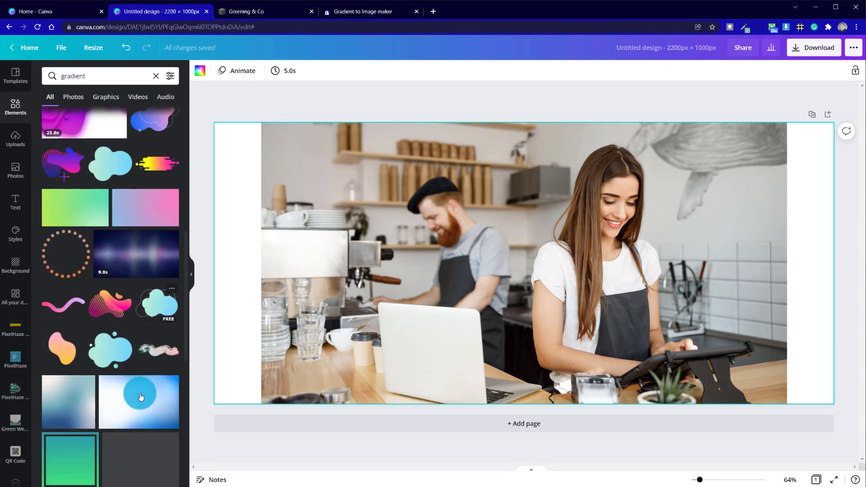
pyautogui.scroll(8, 138, 392)
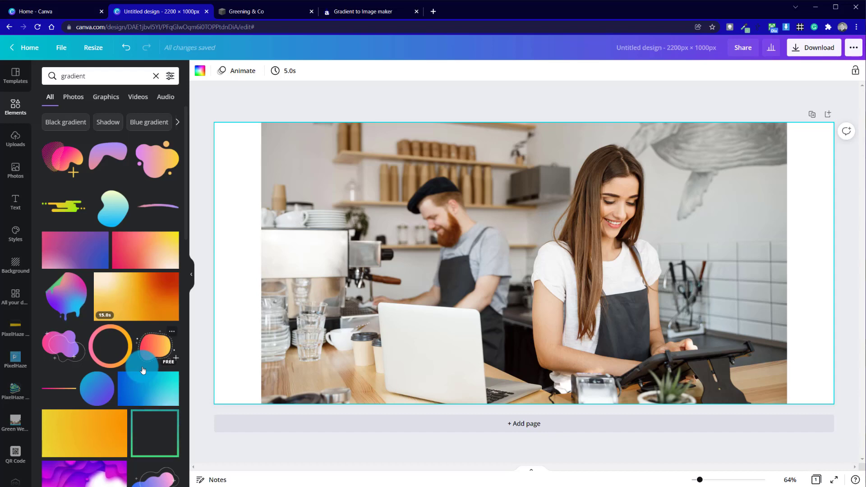
pyautogui.click(386, 13)
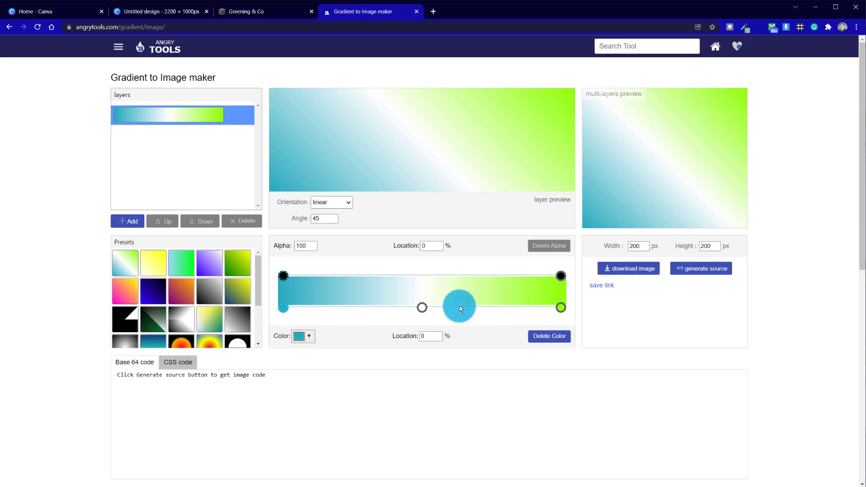
# Delete the green end stop, move the white stop to the end, and make the start stop white.
pyautogui.click(561, 307)
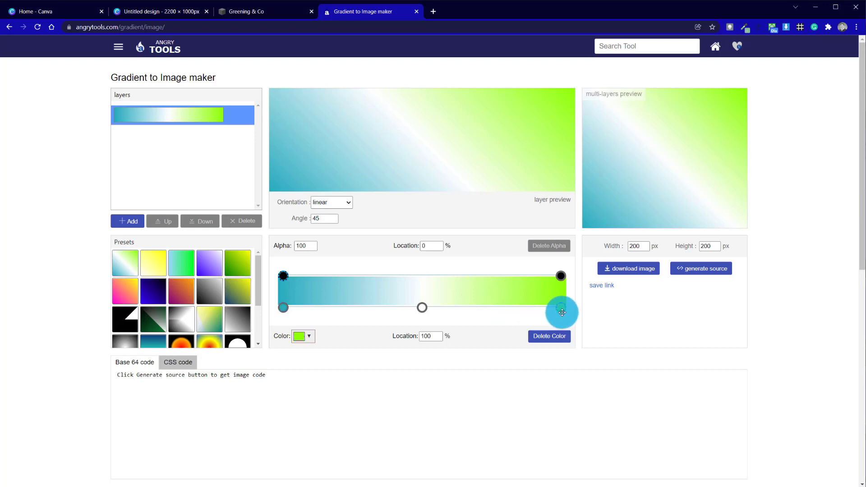
pyautogui.click(548, 338)
pyautogui.moveTo(422, 308); pyautogui.dragTo(590, 308)
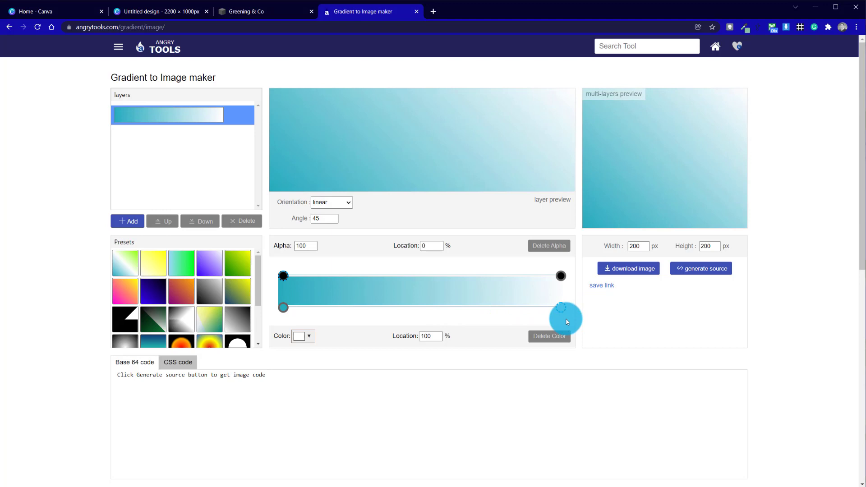
pyautogui.click(287, 310)
pyautogui.click(303, 336)
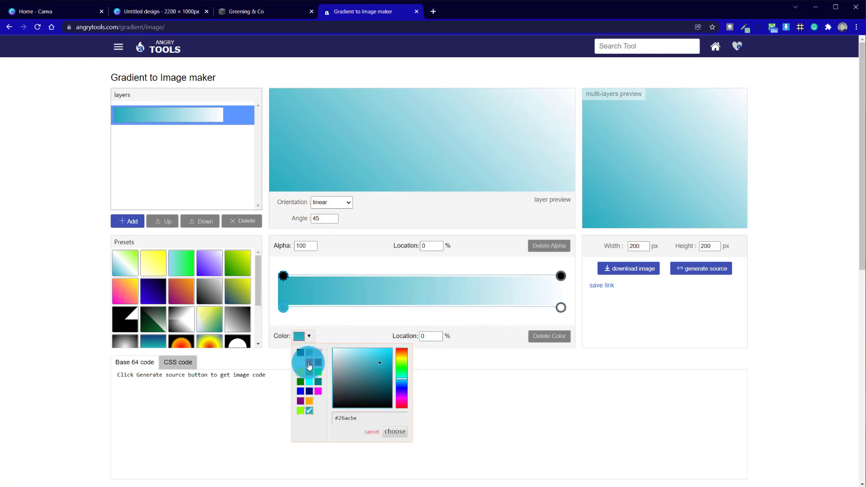
pyautogui.click(309, 361)
pyautogui.click(479, 371)
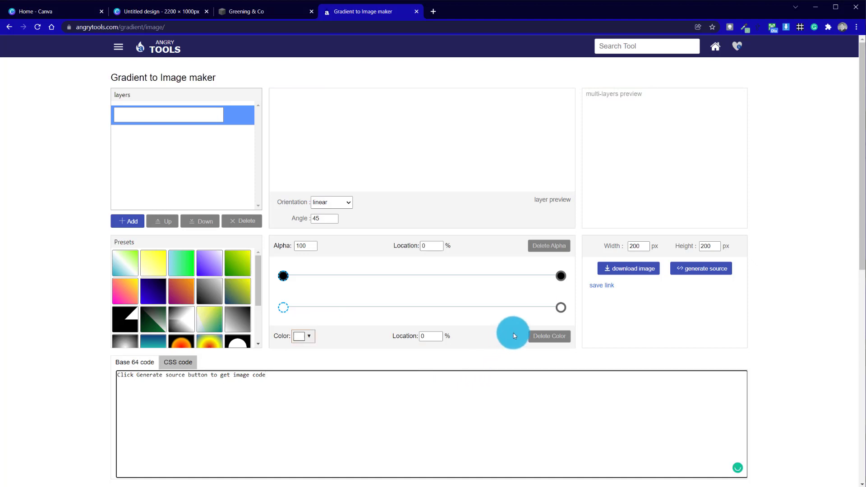
pyautogui.click(588, 313)
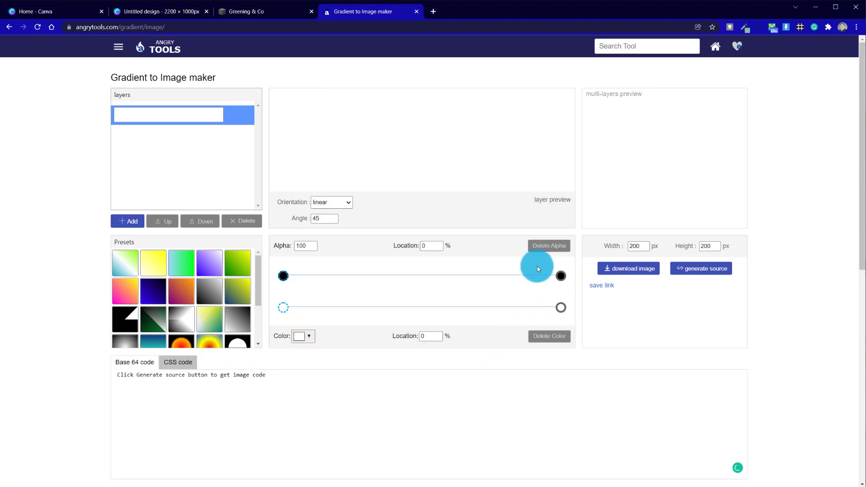
# Set the right opacity stop's alpha to 0 and adjust the colour stop positions.
pyautogui.click(562, 276)
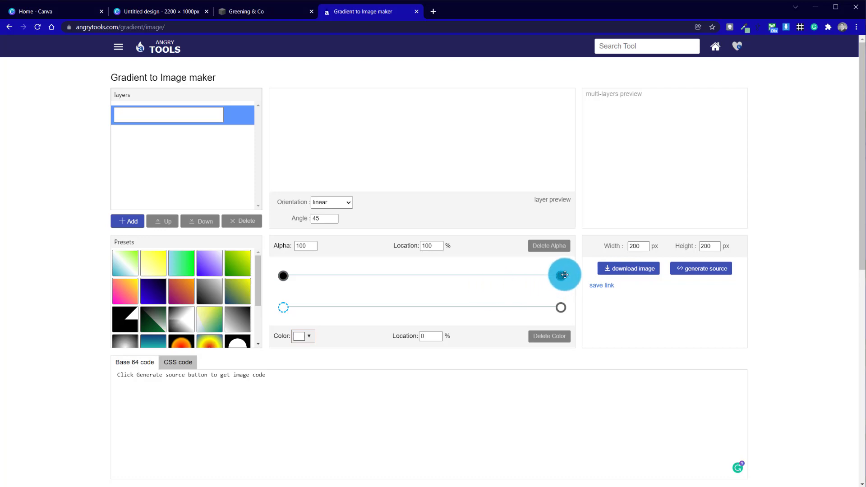
pyautogui.moveTo(312, 247); pyautogui.dragTo(285, 244)
pyautogui.write('0')
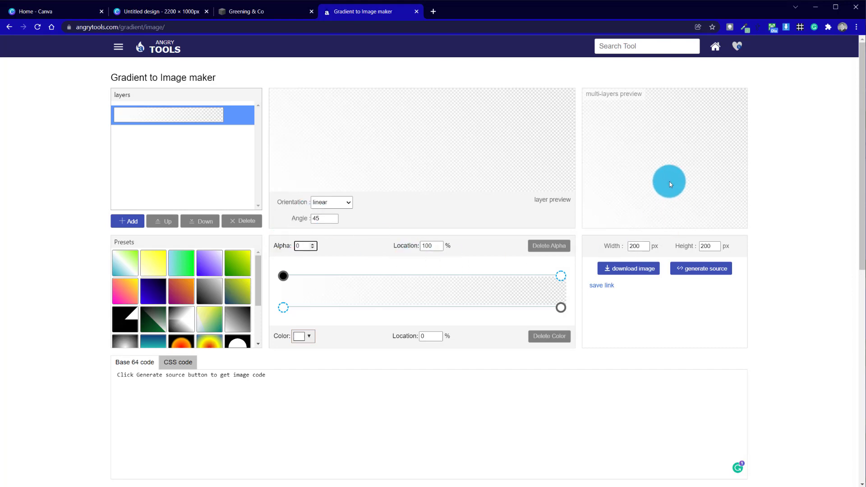
pyautogui.click(283, 275)
pyautogui.moveTo(284, 306); pyautogui.dragTo(322, 334)
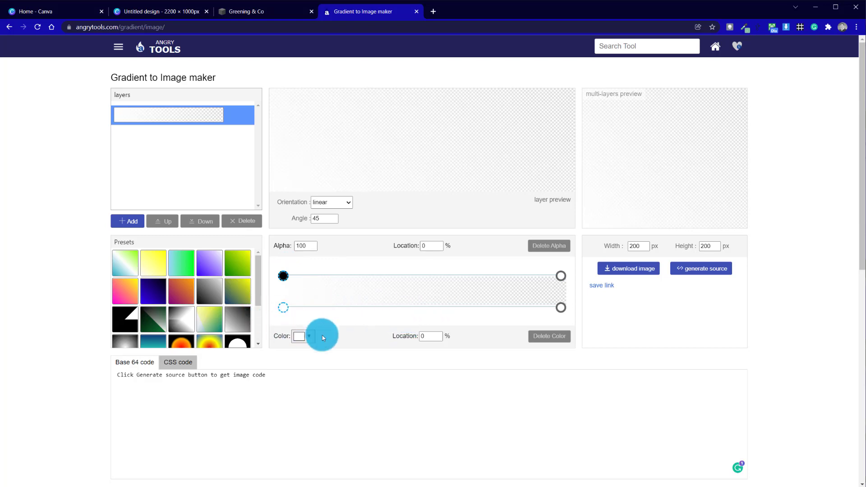
pyautogui.moveTo(561, 308); pyautogui.dragTo(668, 327)
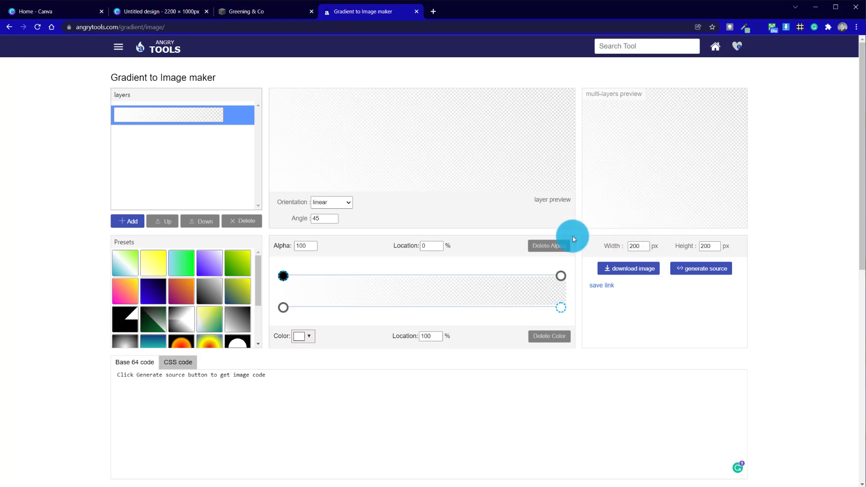
# Set the gradient angle to 0 and the image height to 1000 px.
pyautogui.doubleClick(324, 219)
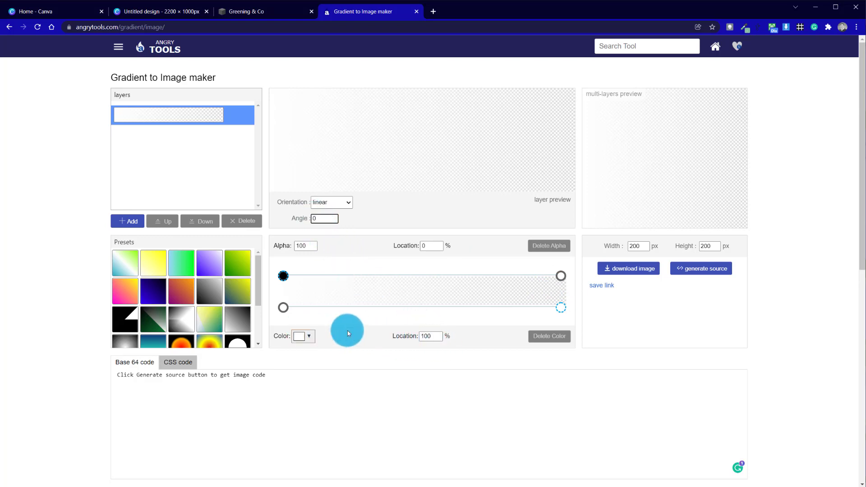
pyautogui.click(561, 276)
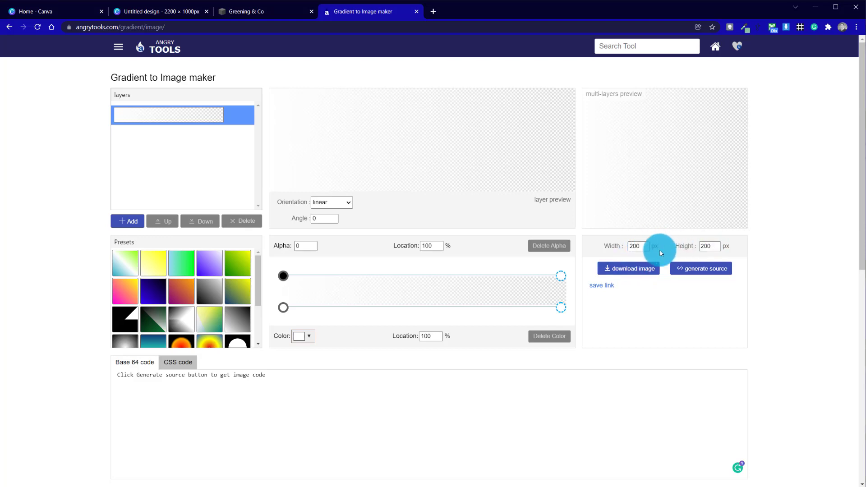
pyautogui.doubleClick(706, 246)
pyautogui.click(635, 268)
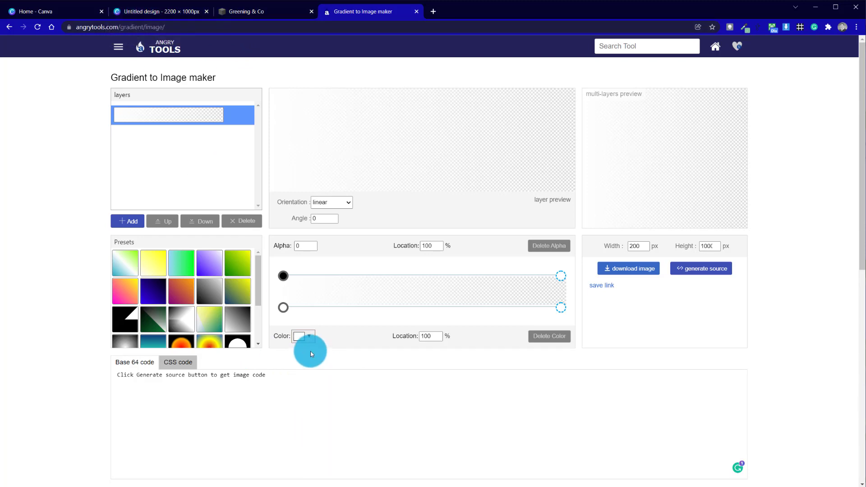
# Give the left colour stop a near-black shade, rgb(14, 13, 13), and copy its value.
pyautogui.click(284, 307)
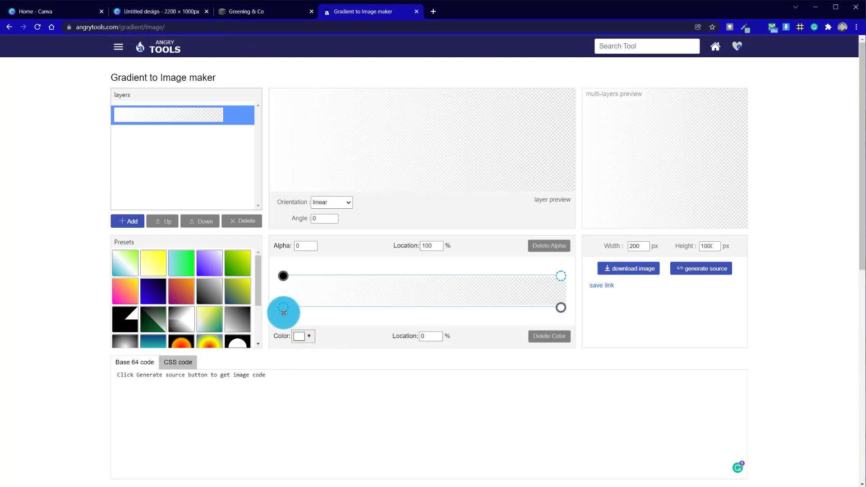
pyautogui.click(296, 344)
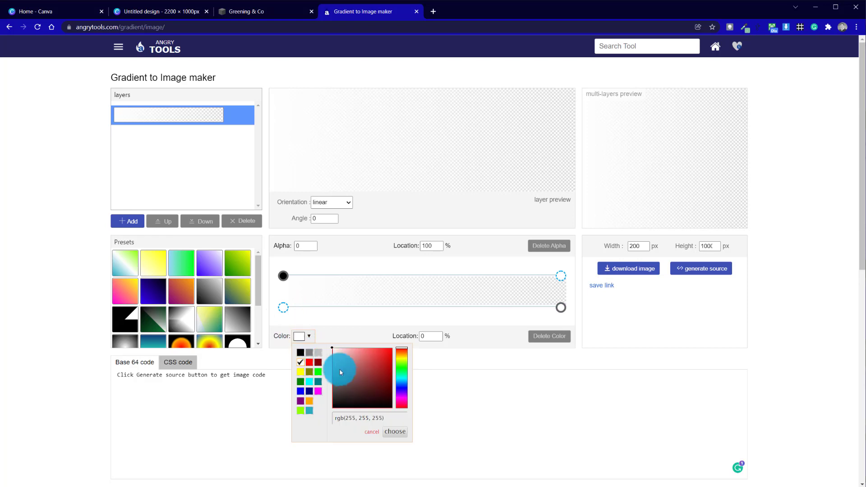
pyautogui.click(300, 352)
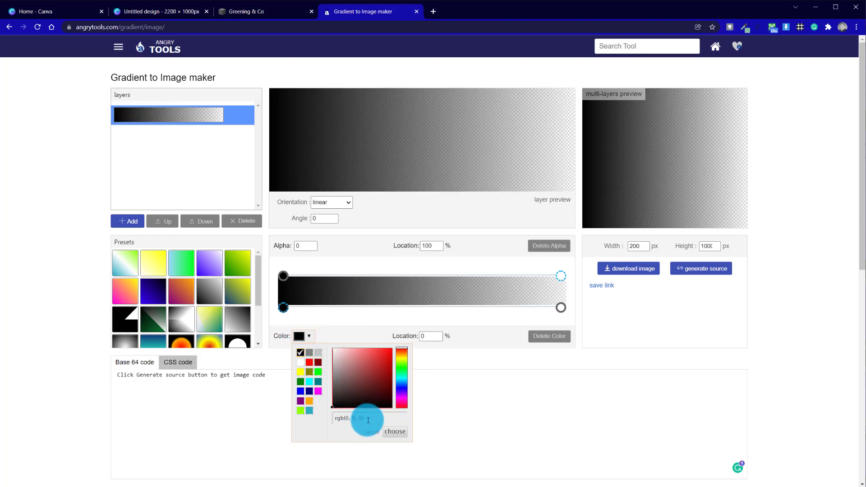
pyautogui.click(335, 406)
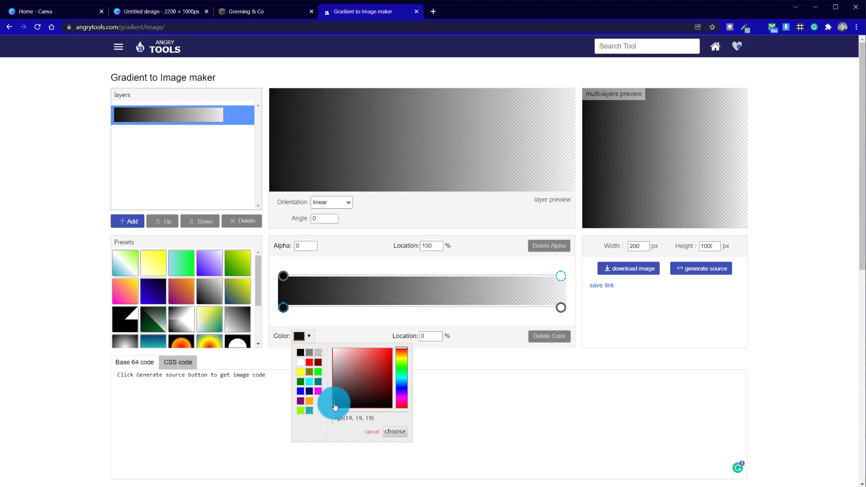
pyautogui.moveTo(373, 418); pyautogui.dragTo(330, 417)
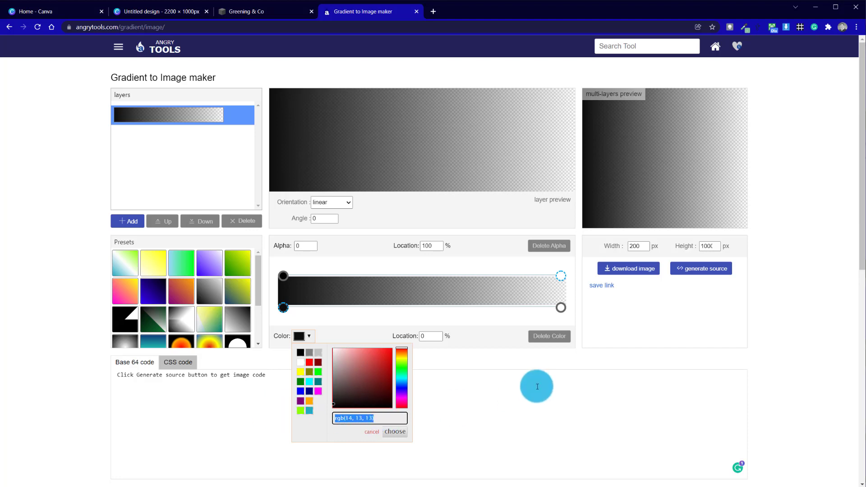
# Make the right stop near-black rgb(14, 13, 13) too, then download the gradient as angryimg (2).png.
pyautogui.click(562, 309)
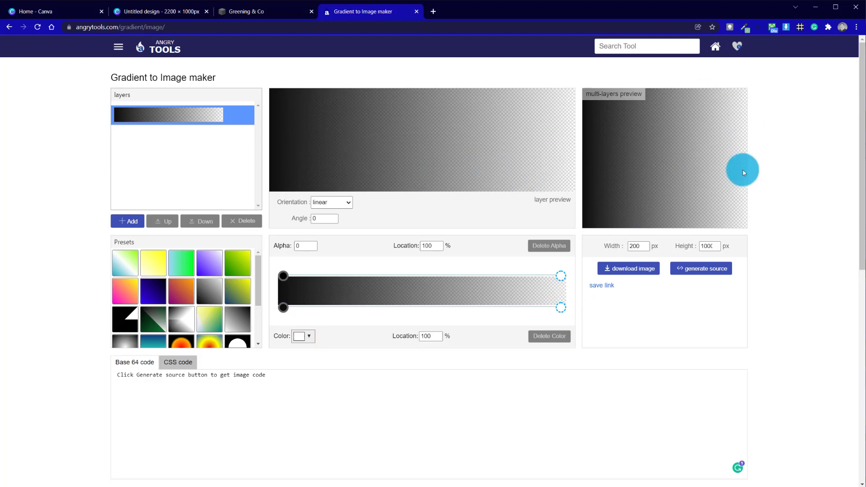
pyautogui.click(305, 336)
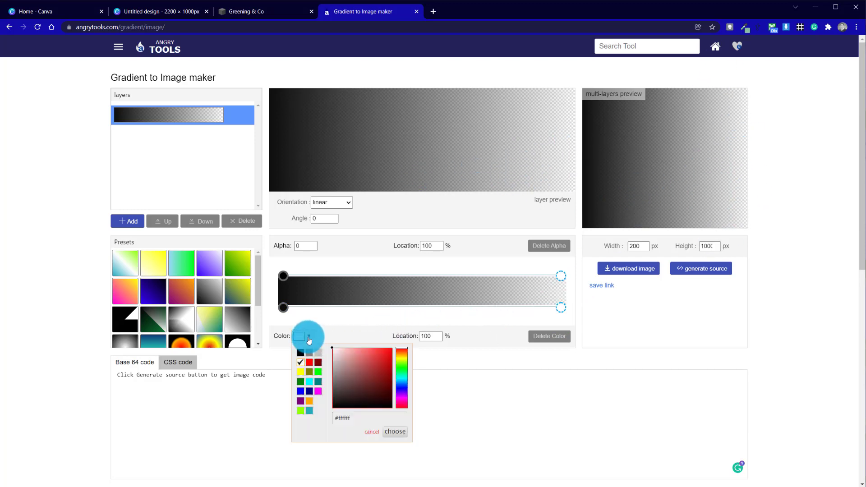
pyautogui.click(336, 404)
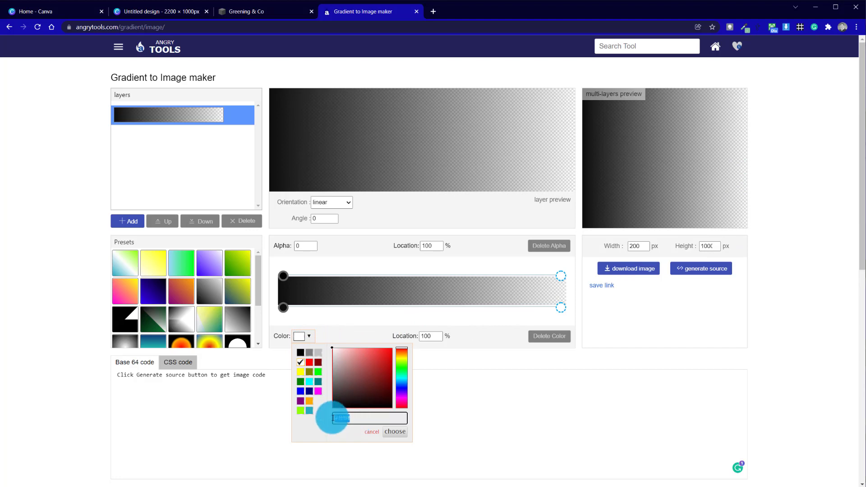
pyautogui.click(397, 434)
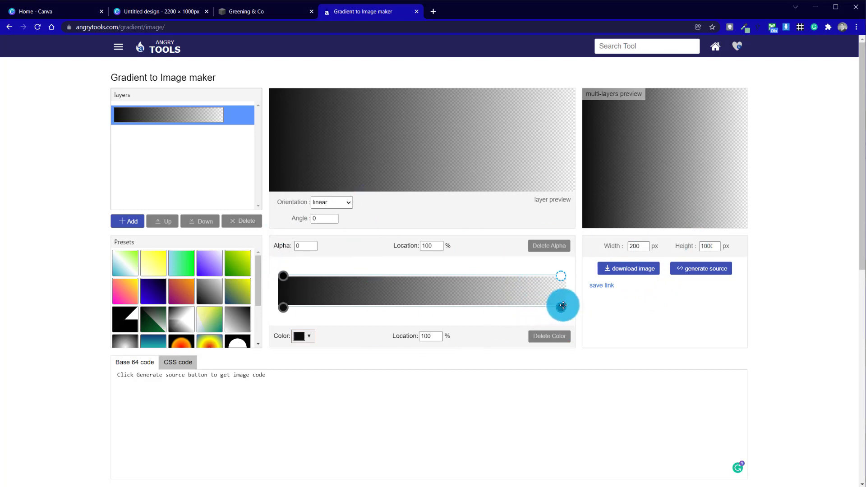
pyautogui.click(637, 269)
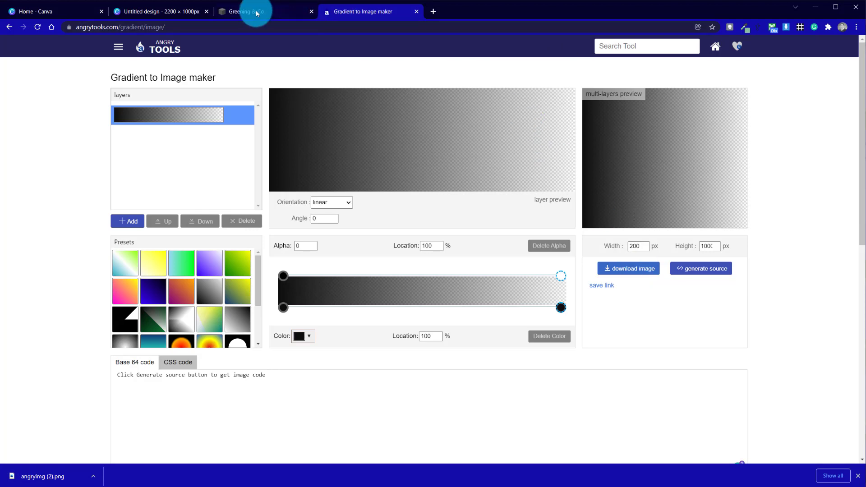
pyautogui.click(195, 14)
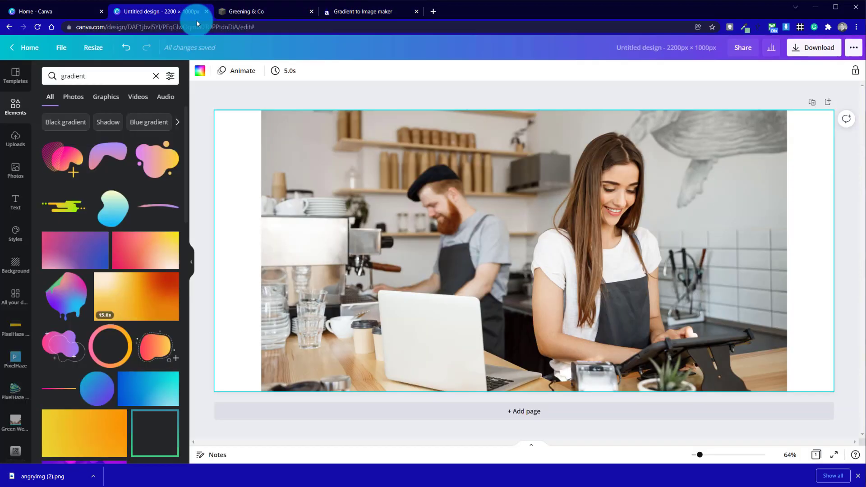
# Upload the gradient image angryimg (2).png to Canva.
pyautogui.click(22, 145)
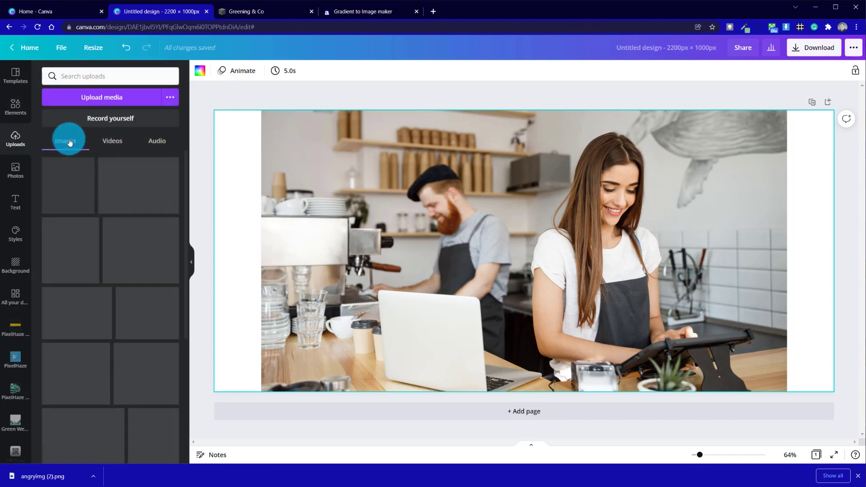
pyautogui.click(123, 99)
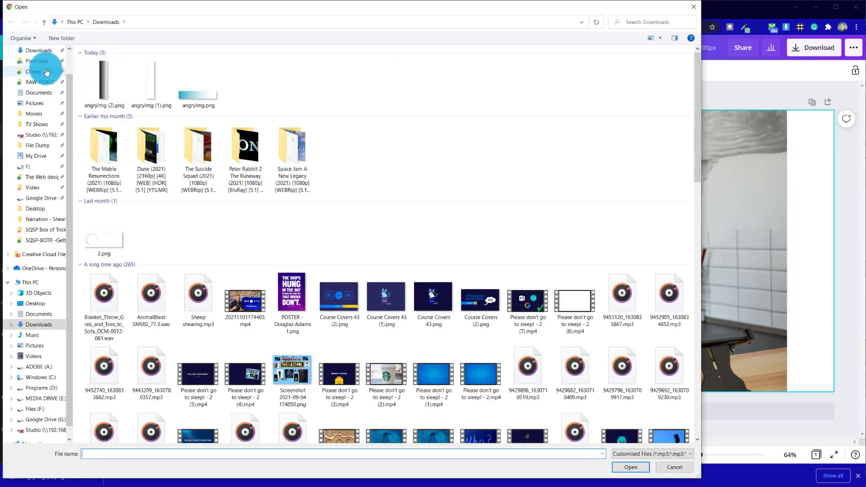
pyautogui.click(39, 50)
pyautogui.click(97, 81)
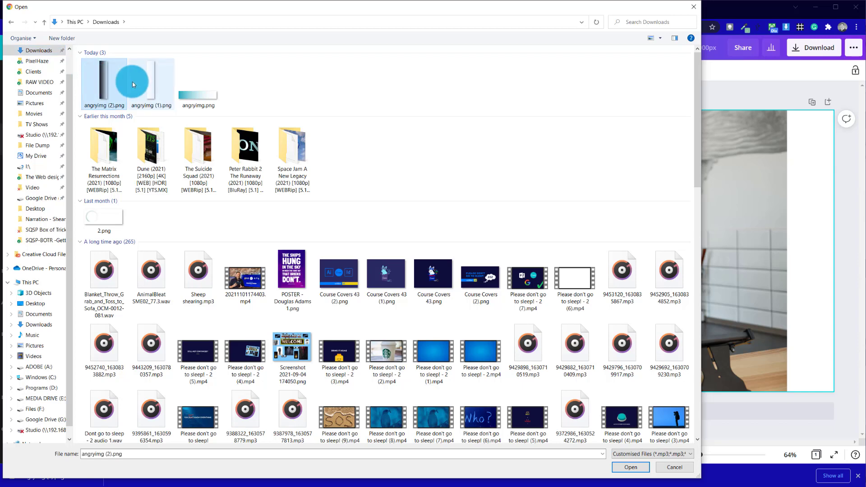
pyautogui.click(632, 467)
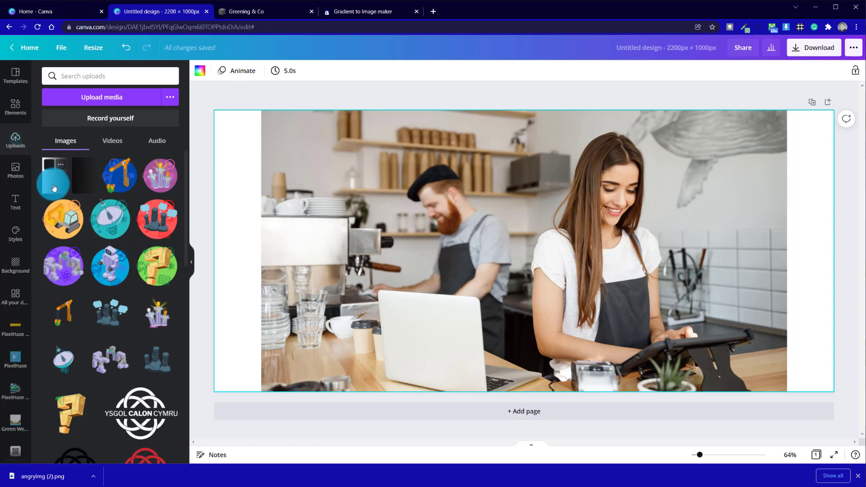
# Place the gradient along the café photo's left edge, stretched to full height.
pyautogui.click(53, 188)
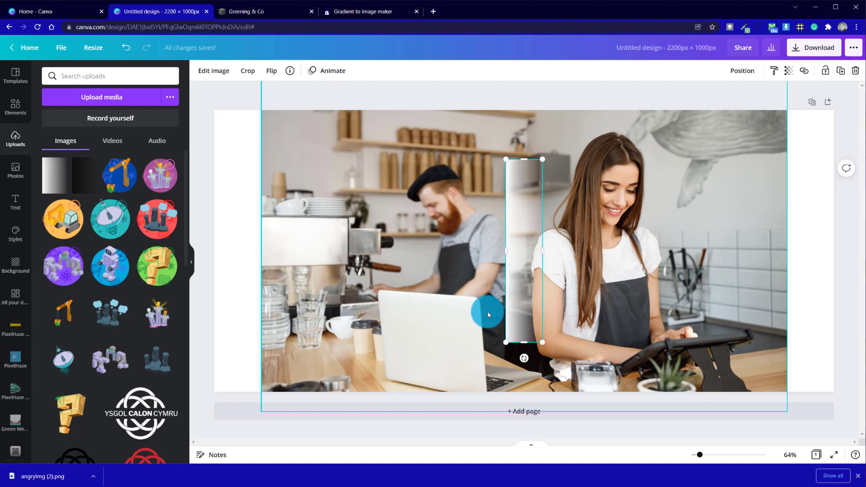
pyautogui.moveTo(522, 290); pyautogui.dragTo(275, 241)
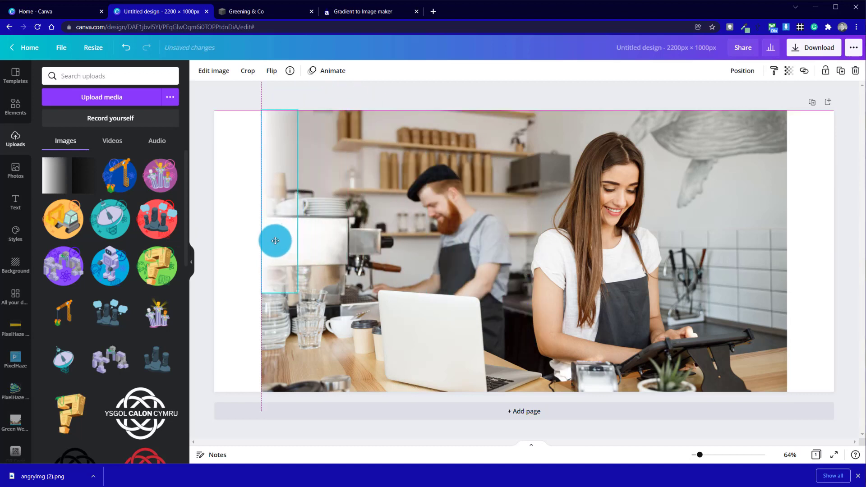
pyautogui.moveTo(298, 293); pyautogui.dragTo(341, 394)
pyautogui.click(287, 162)
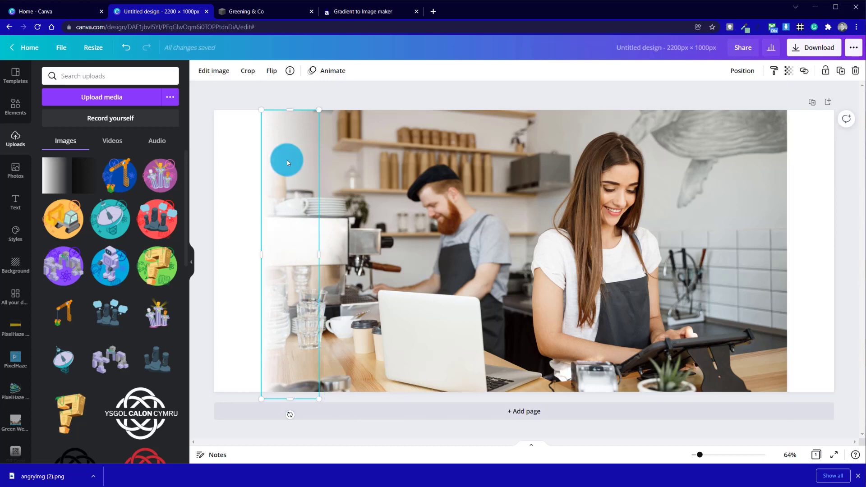
pyautogui.click(286, 93)
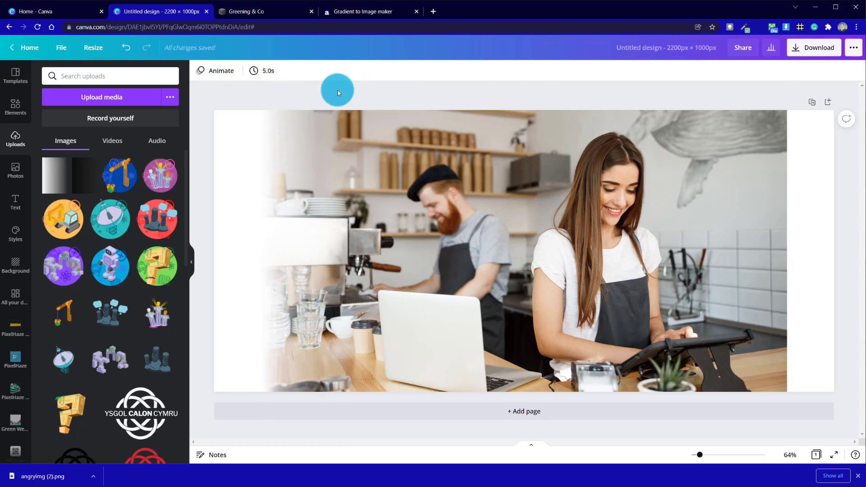
# Move the gradient strip to the photo's right edge, flip it horizontally, and duplicate the page.
pyautogui.click(314, 206)
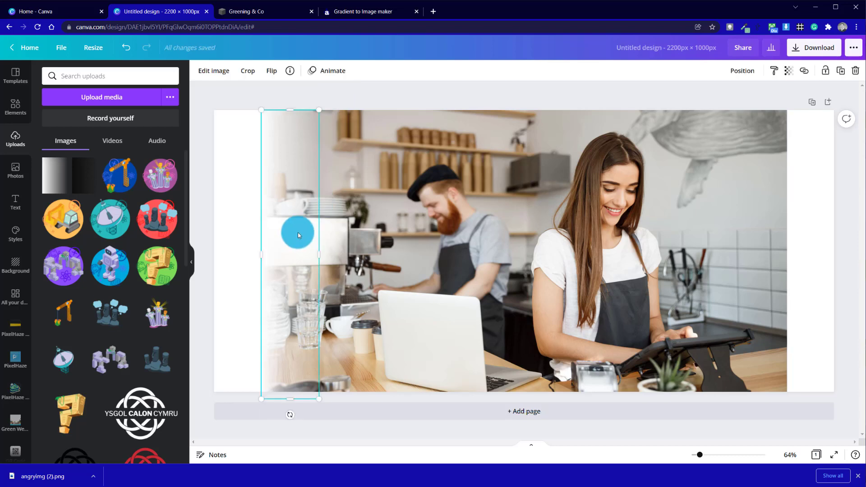
pyautogui.moveTo(298, 232); pyautogui.dragTo(757, 224)
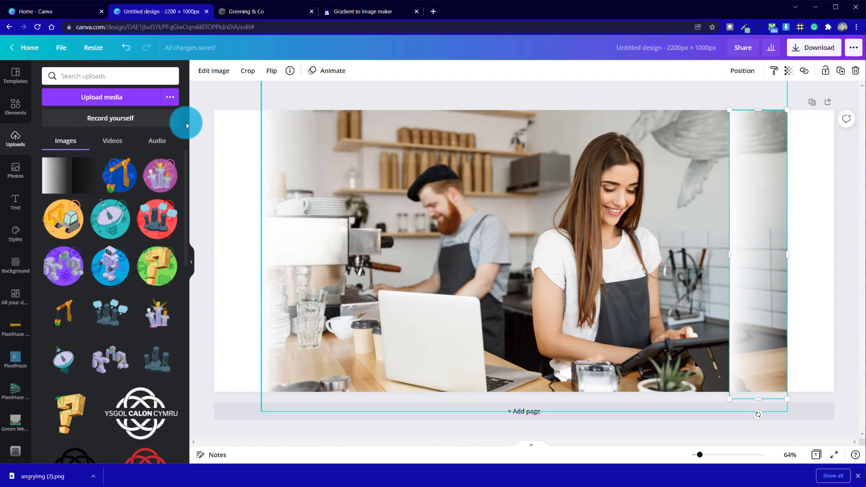
pyautogui.click(271, 72)
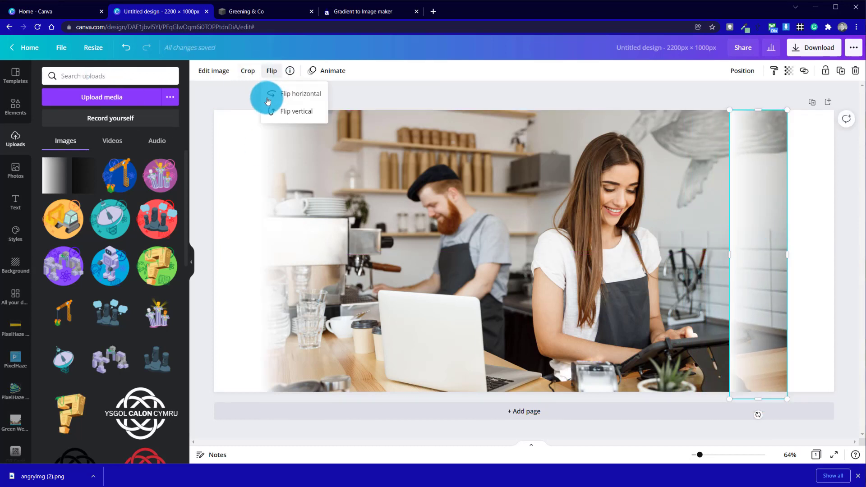
pyautogui.click(296, 100)
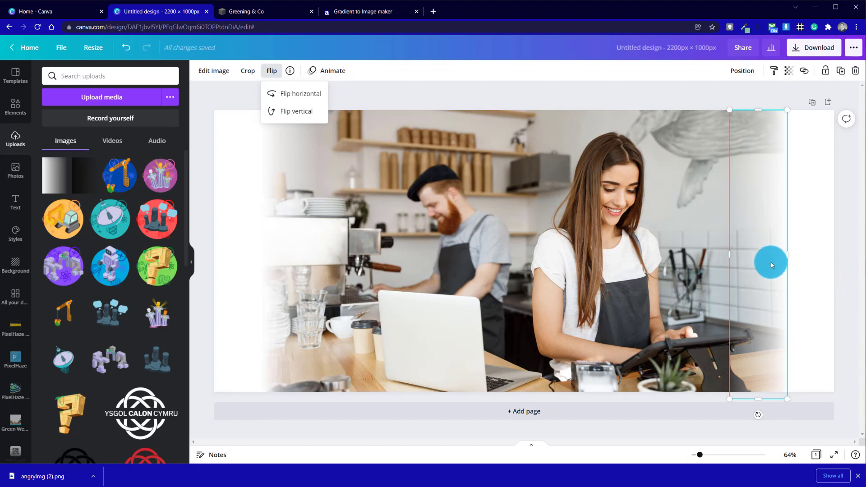
pyautogui.click(797, 260)
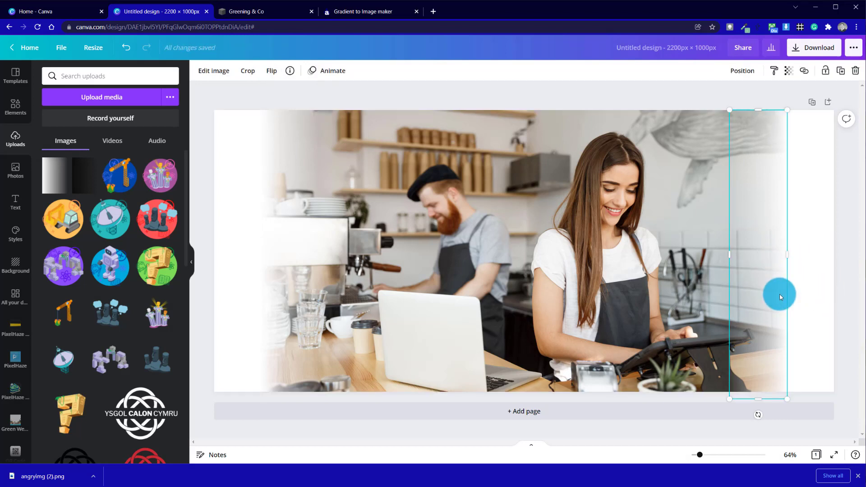
pyautogui.click(822, 257)
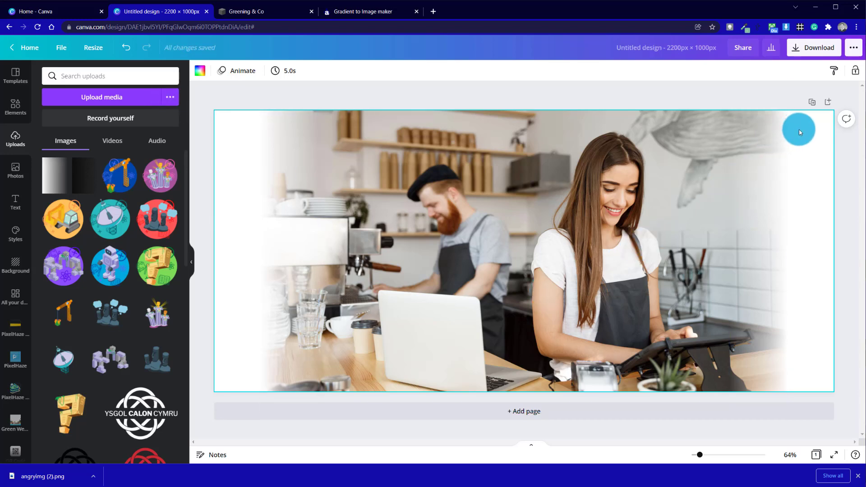
pyautogui.click(812, 102)
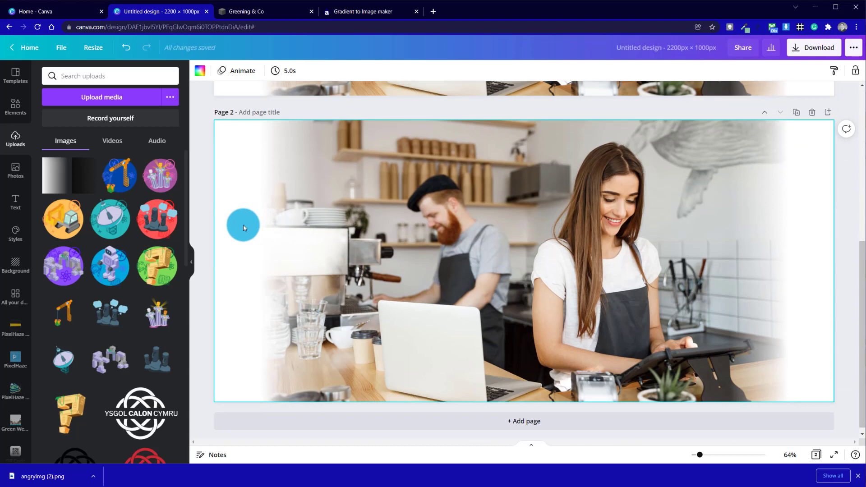
# Delete the left and right fade strips from Page 2, then return to the gradient maker.
pyautogui.click(310, 247)
pyautogui.press('Delete')
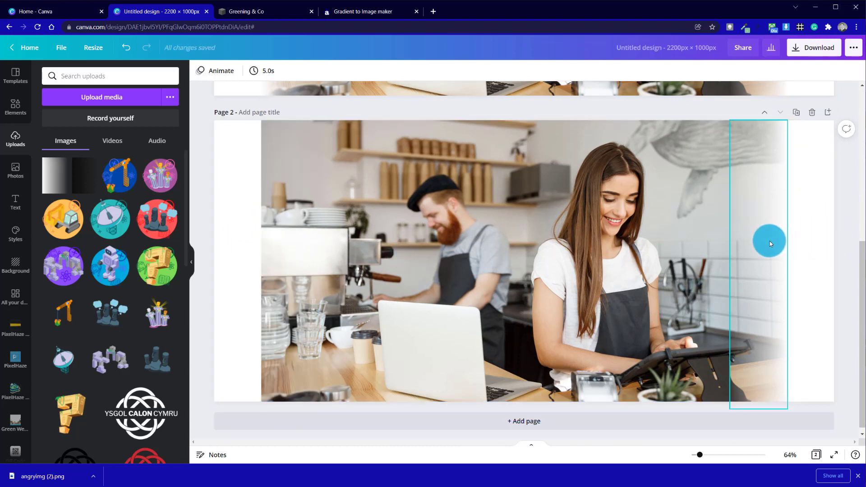
pyautogui.click(770, 244)
pyautogui.press('Delete')
pyautogui.click(808, 248)
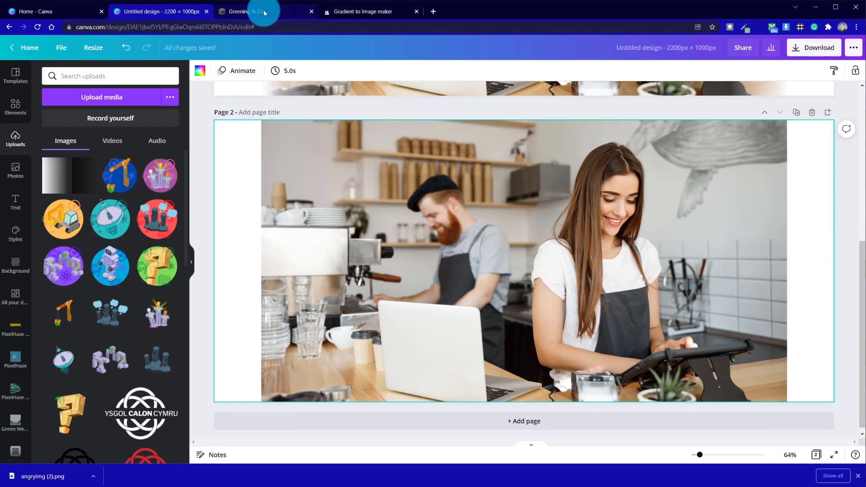
pyautogui.click(345, 10)
# Check the gradient's dark-stop colour in AngryTools and enable page colour sampling in the picker extension.
pyautogui.click(299, 336)
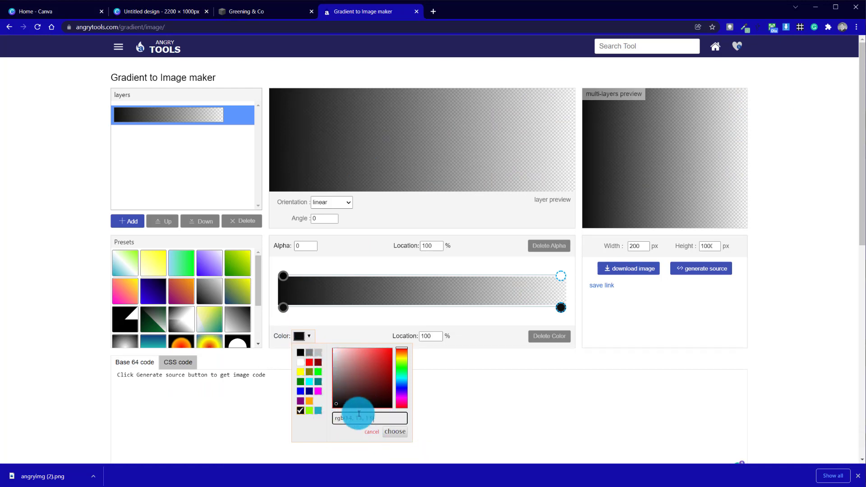
pyautogui.click(531, 388)
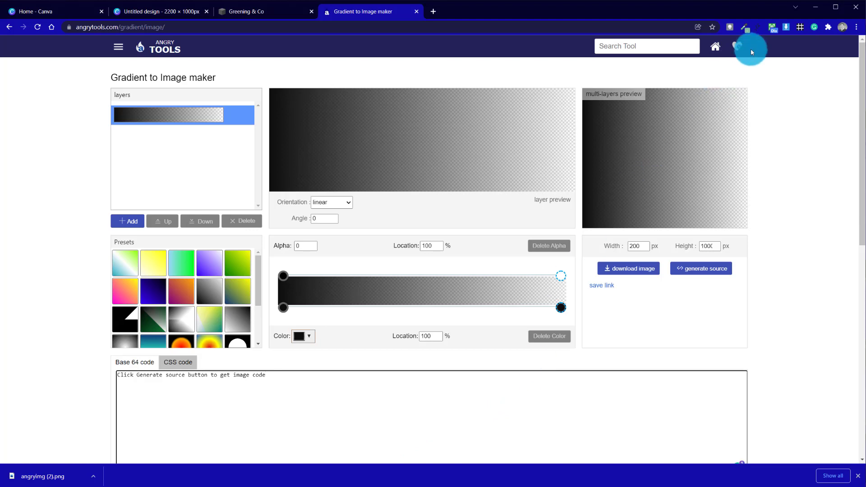
pyautogui.click(744, 25)
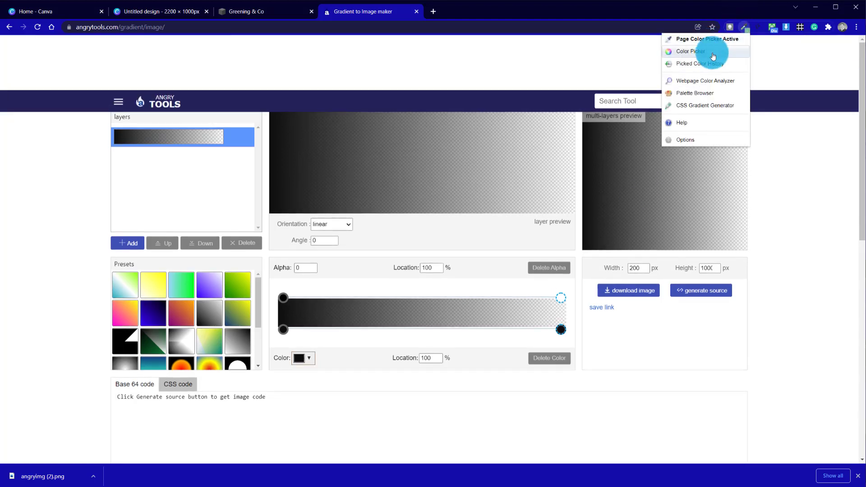
pyautogui.click(715, 39)
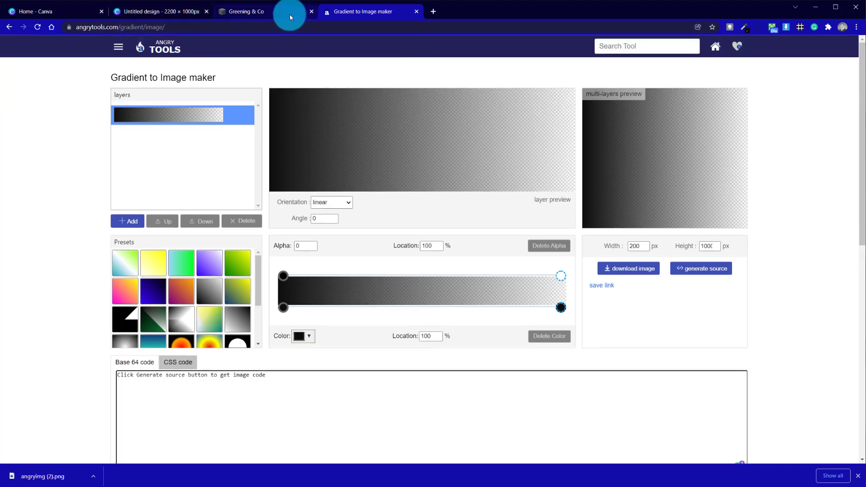
pyautogui.click(157, 14)
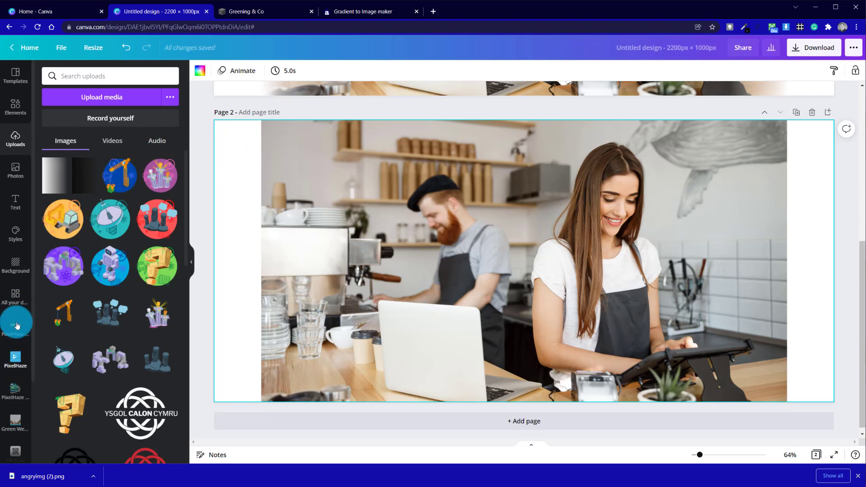
# Set Canva page 2's background to near-black #0E0D0D by pasting it as a new document colour.
pyautogui.click(21, 274)
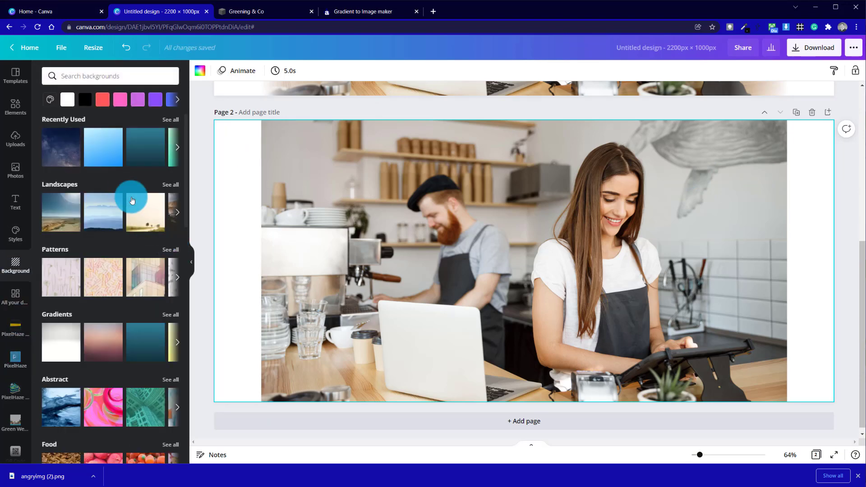
pyautogui.click(50, 99)
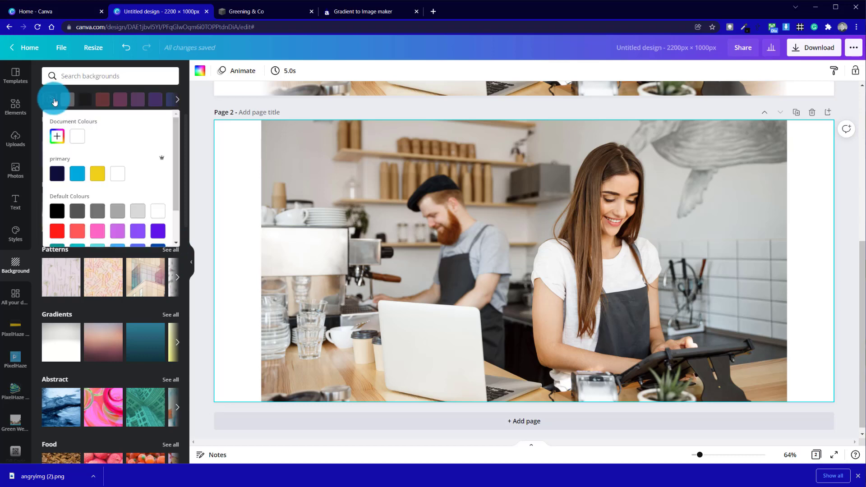
pyautogui.click(57, 132)
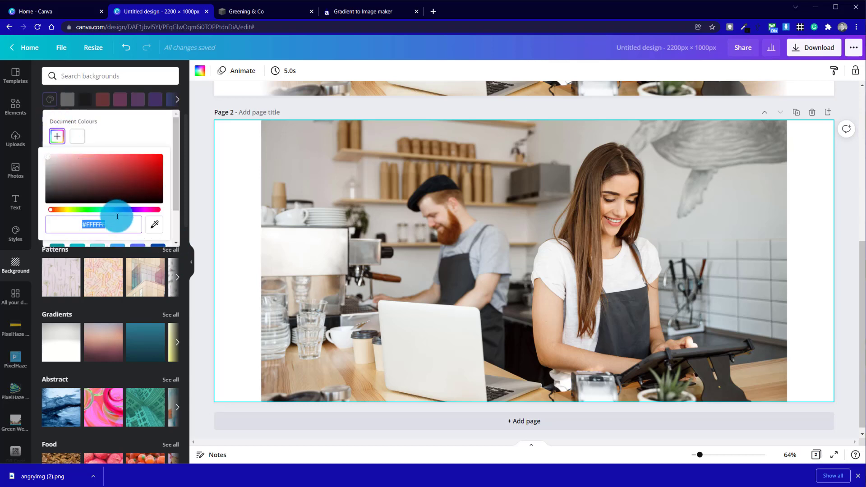
pyautogui.write('#000000')
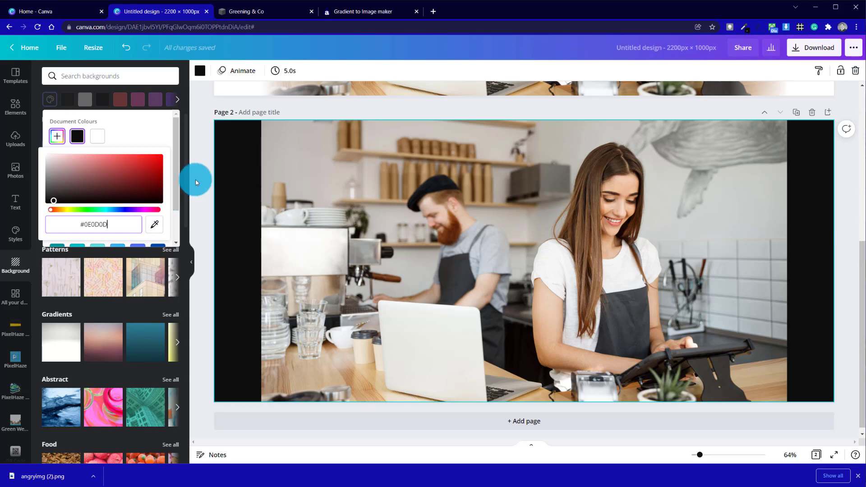
pyautogui.click(205, 186)
pyautogui.scroll(5, 223, 215)
pyautogui.scroll(-5, 224, 215)
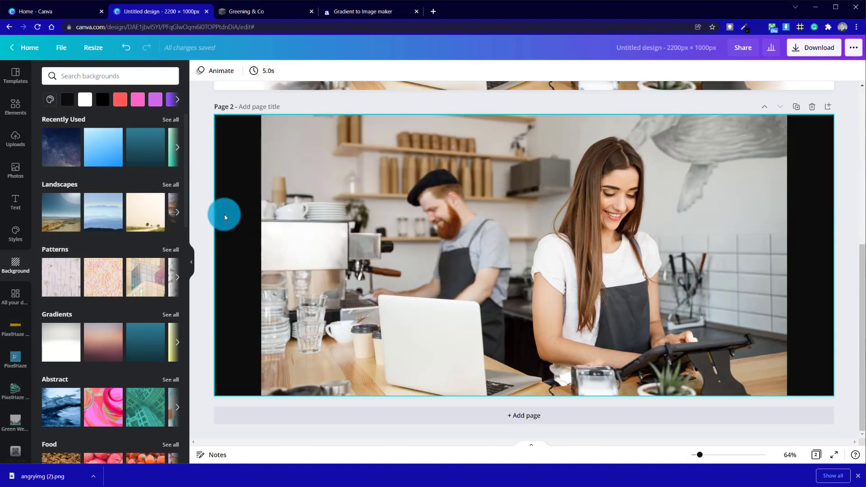
pyautogui.click(291, 248)
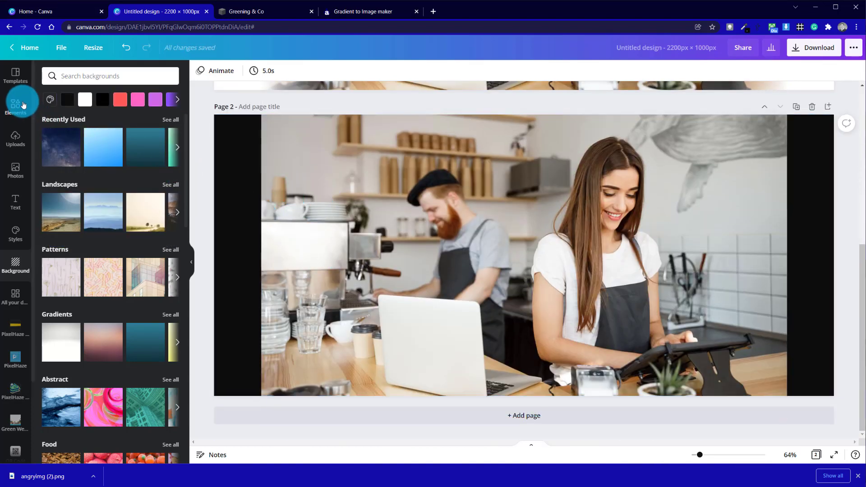
pyautogui.click(15, 136)
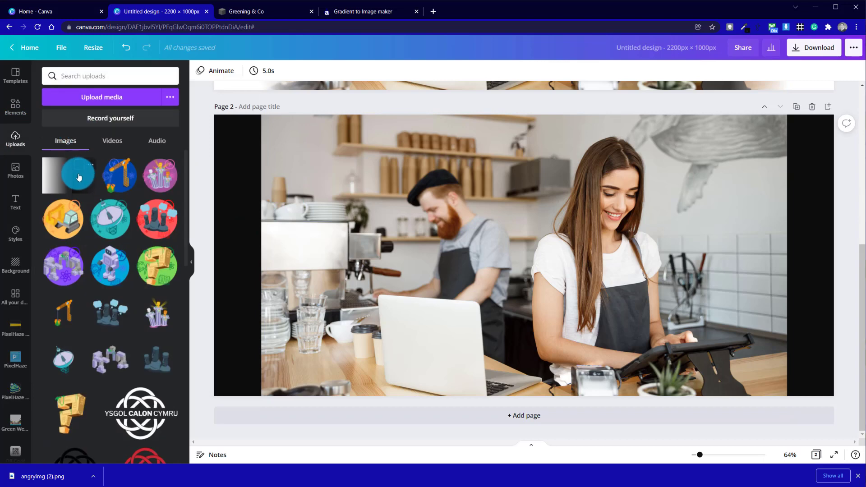
# Place a dark gradient strip along the café photo's left edge on page 2, sized to its height.
pyautogui.click(72, 179)
pyautogui.moveTo(518, 240); pyautogui.dragTo(282, 180)
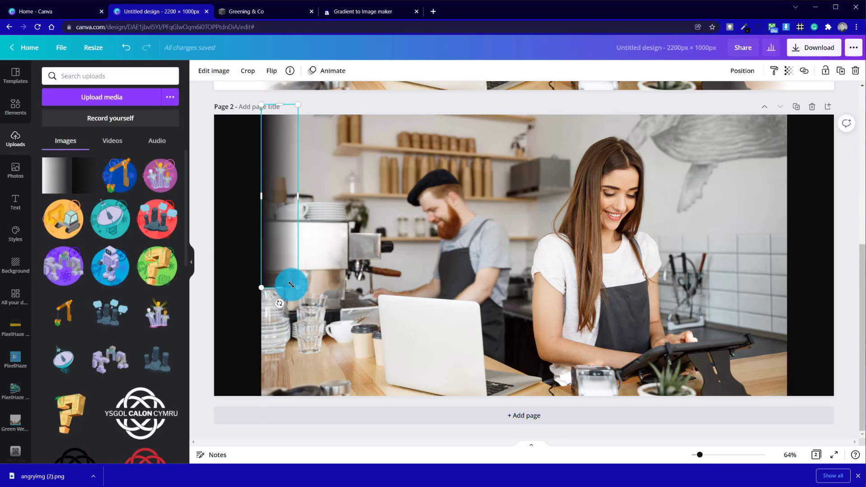
pyautogui.moveTo(297, 287); pyautogui.dragTo(349, 439)
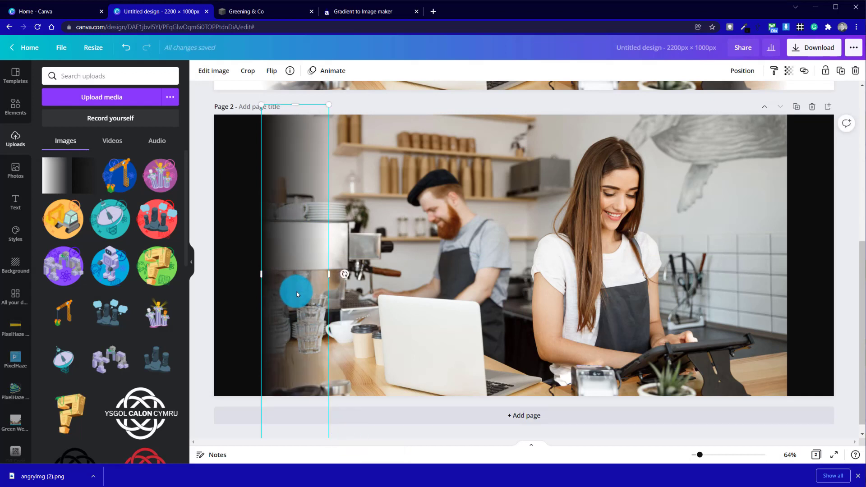
pyautogui.click(250, 280)
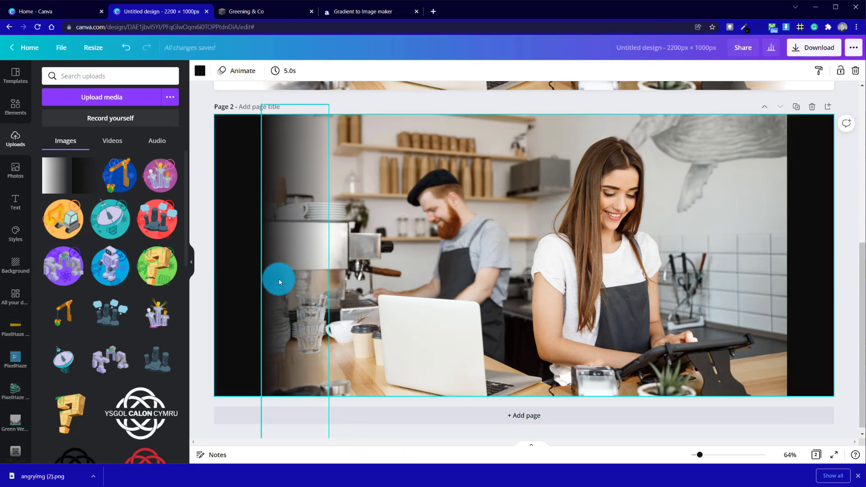
# Add a horizontally flipped gradient strip on the photo's right edge, dark side facing outward.
pyautogui.moveTo(280, 282); pyautogui.dragTo(670, 257)
pyautogui.rightClick(672, 259)
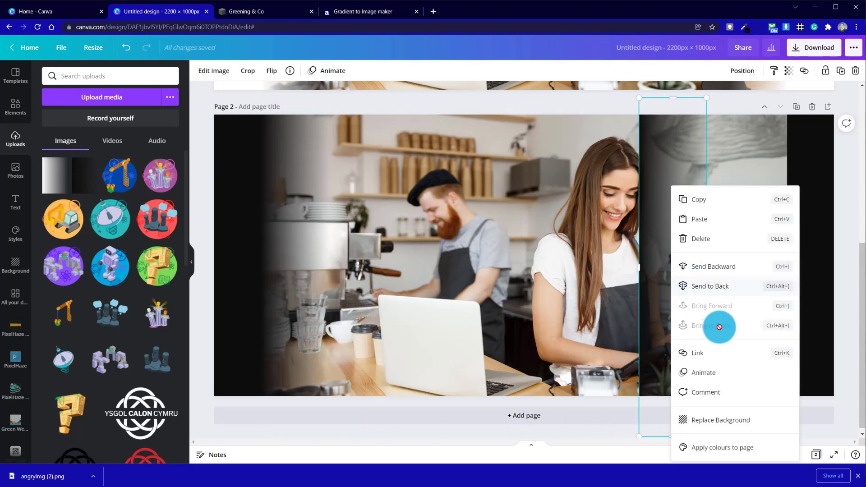
pyautogui.click(669, 155)
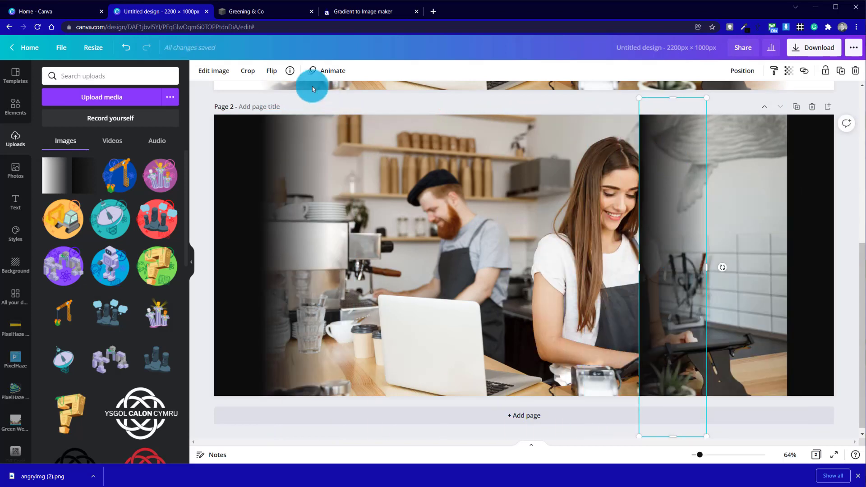
pyautogui.click(275, 71)
pyautogui.click(285, 95)
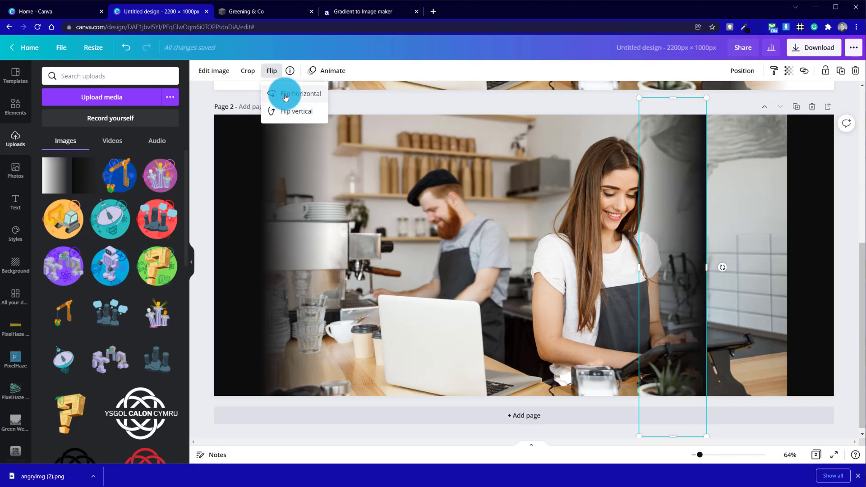
pyautogui.moveTo(669, 218); pyautogui.dragTo(762, 217)
pyautogui.click(845, 218)
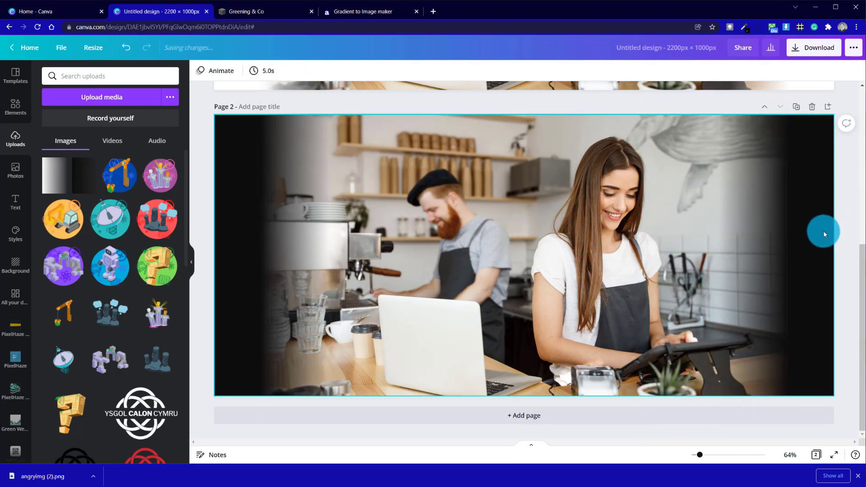
# Fine-tune the positions of the right and left dark strips on page 2.
pyautogui.click(755, 253)
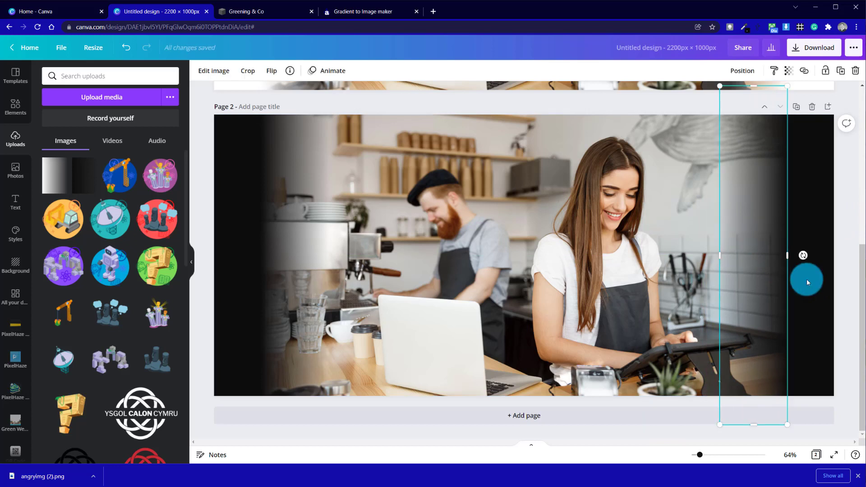
pyautogui.click(840, 262)
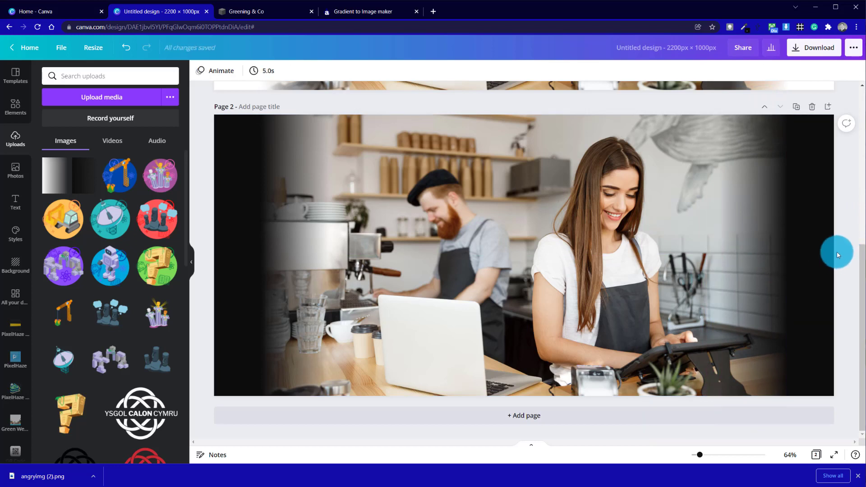
pyautogui.click(785, 250)
pyautogui.click(845, 205)
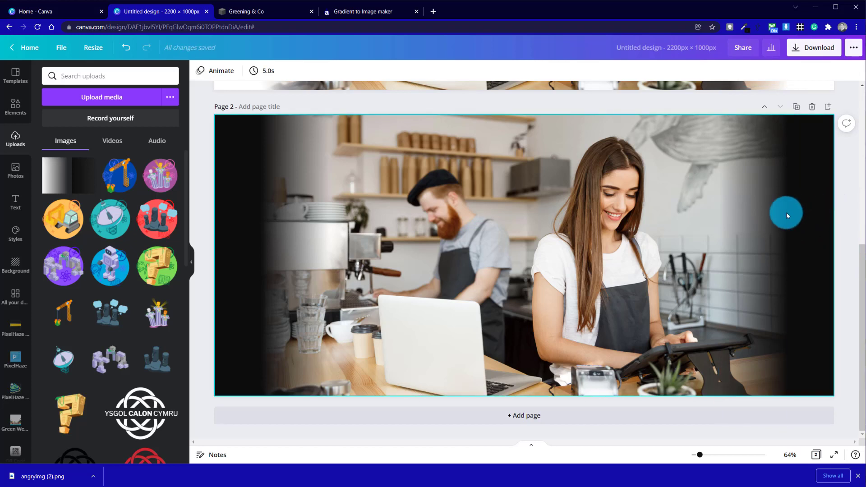
pyautogui.click(776, 216)
pyautogui.moveTo(774, 218); pyautogui.dragTo(792, 222)
pyautogui.click(843, 222)
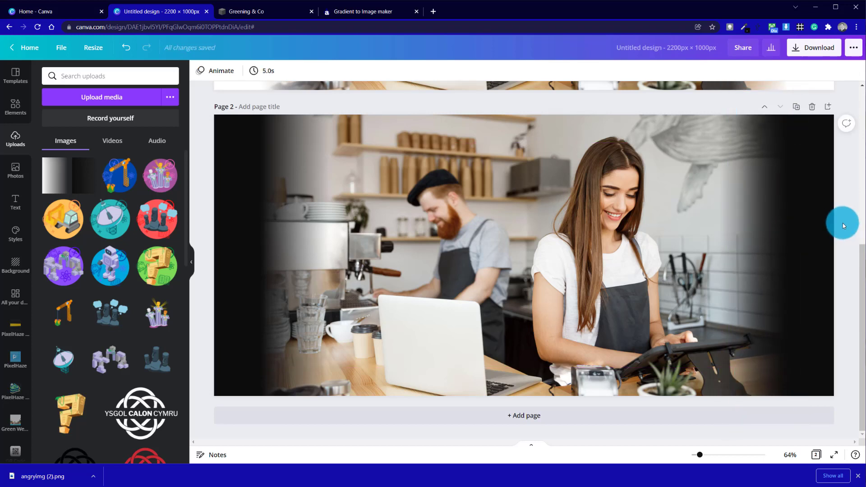
pyautogui.moveTo(318, 287); pyautogui.dragTo(289, 281)
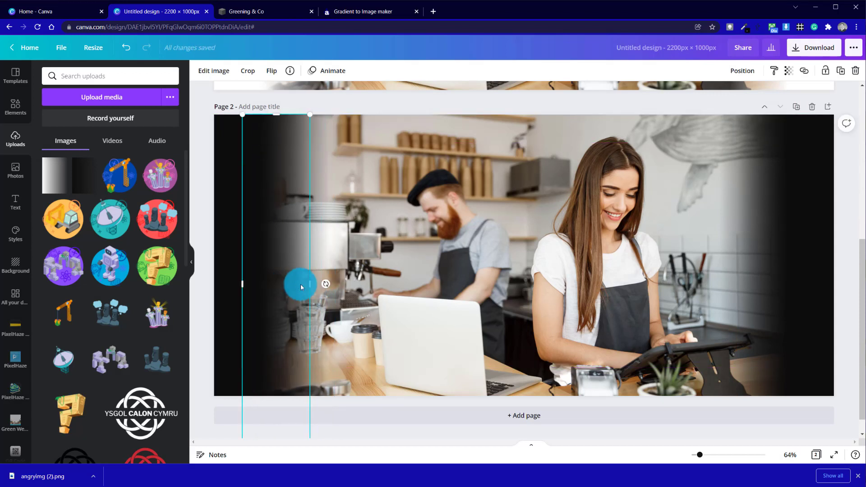
pyautogui.click(210, 175)
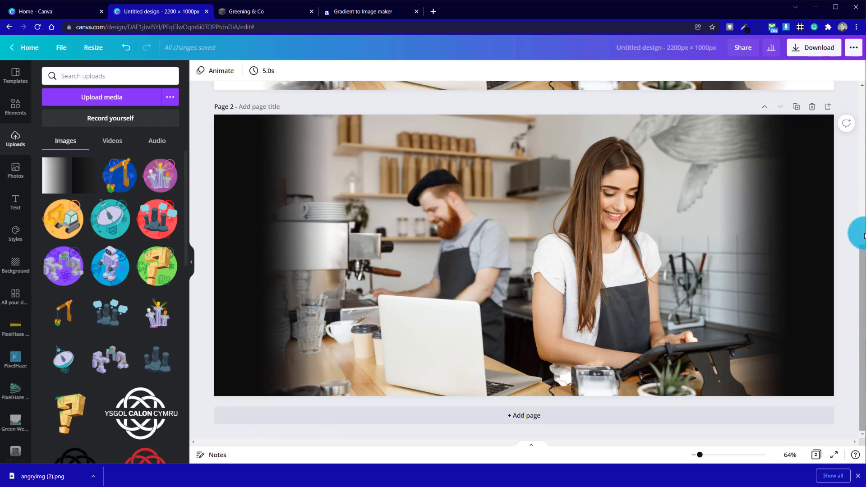
# On page 1, align the white fade strips with the café photo's left and right edges.
pyautogui.scroll(5, 831, 299)
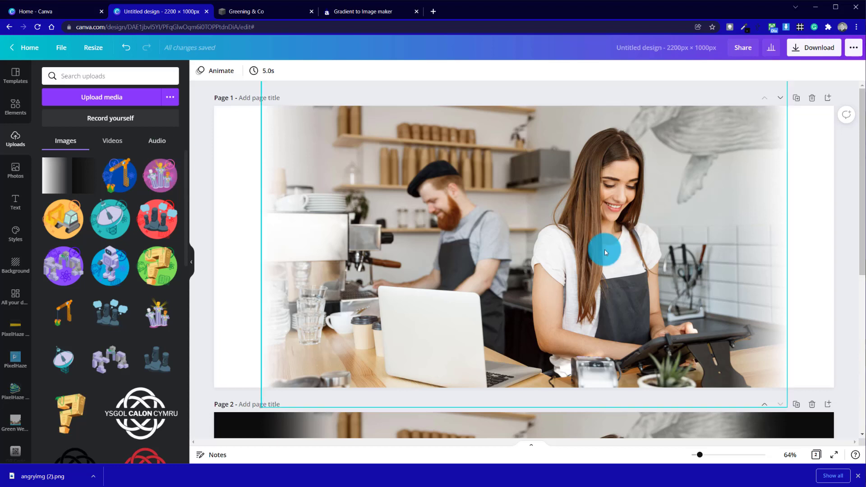
pyautogui.click(276, 221)
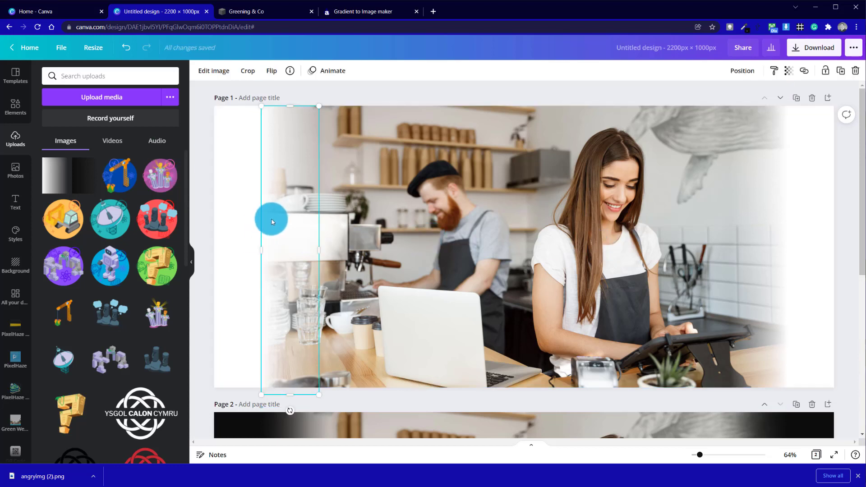
pyautogui.moveTo(272, 221); pyautogui.dragTo(287, 212)
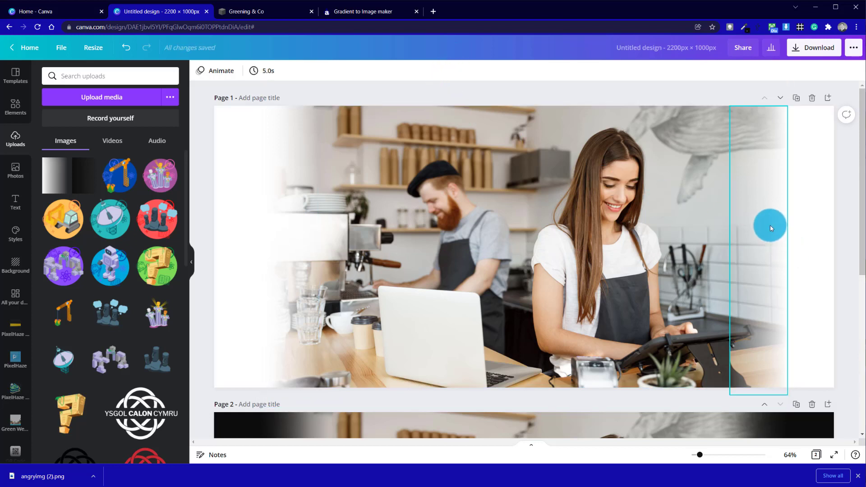
pyautogui.click(802, 218)
pyautogui.moveTo(743, 221); pyautogui.dragTo(803, 236)
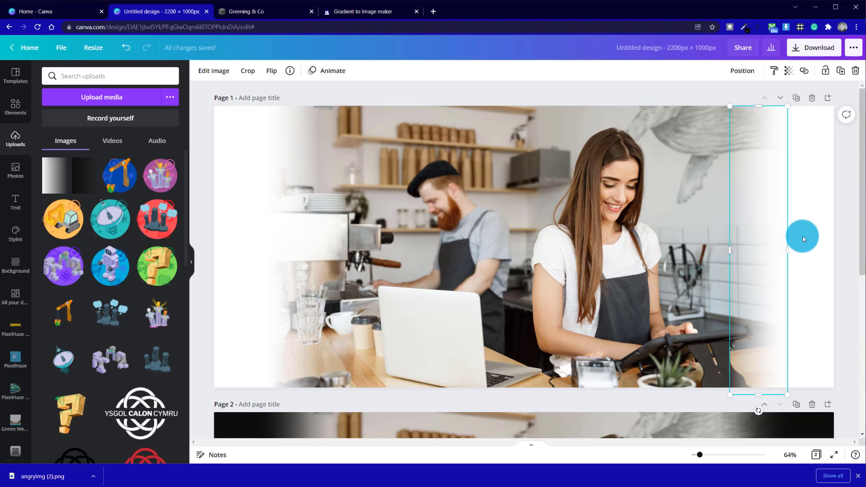
pyautogui.click(802, 239)
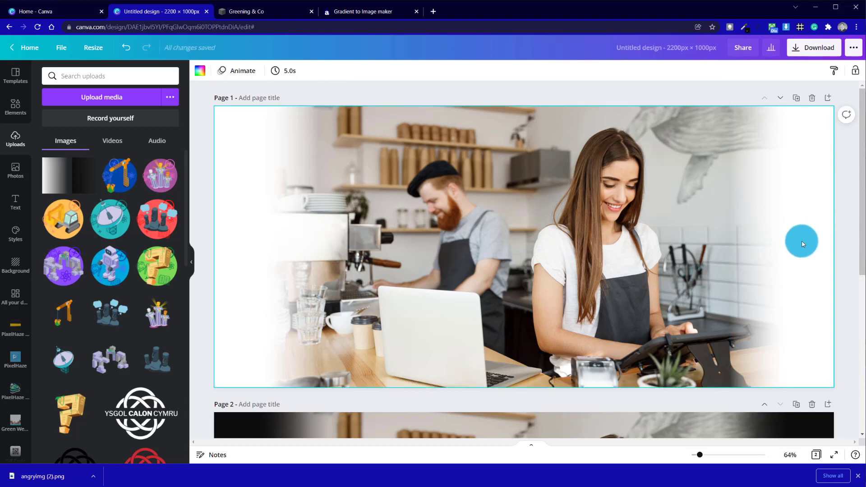
pyautogui.click(462, 91)
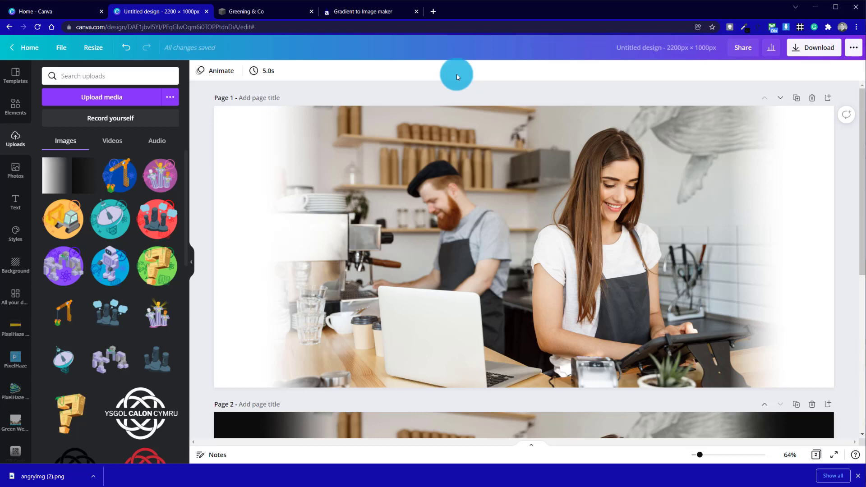
# Duplicate the white-faded café page as a new page 2.
pyautogui.click(796, 101)
pyautogui.click(522, 242)
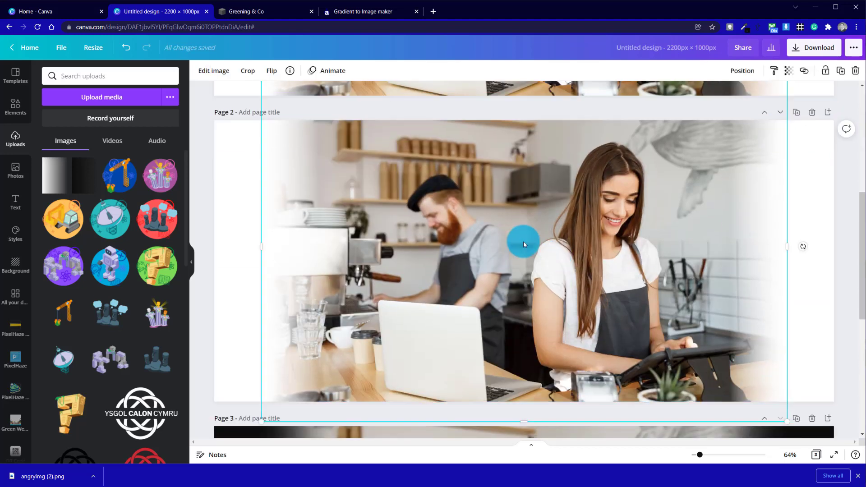
pyautogui.click(195, 116)
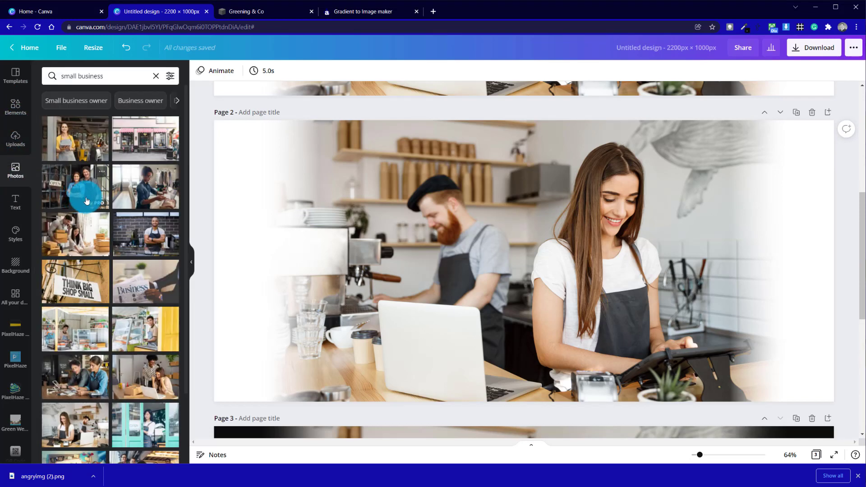
# Add the woman-with-tablet photo, enlarge it to fill page 2, and send it behind the café photo.
pyautogui.click(85, 143)
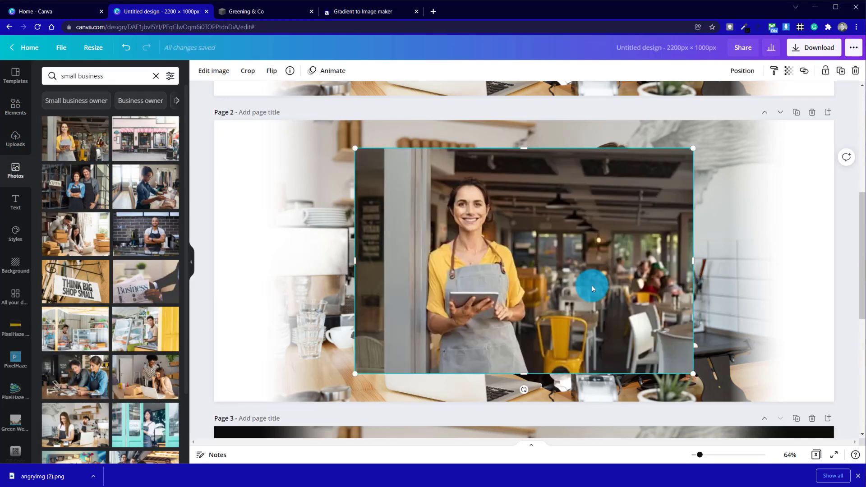
pyautogui.moveTo(586, 257); pyautogui.dragTo(508, 234)
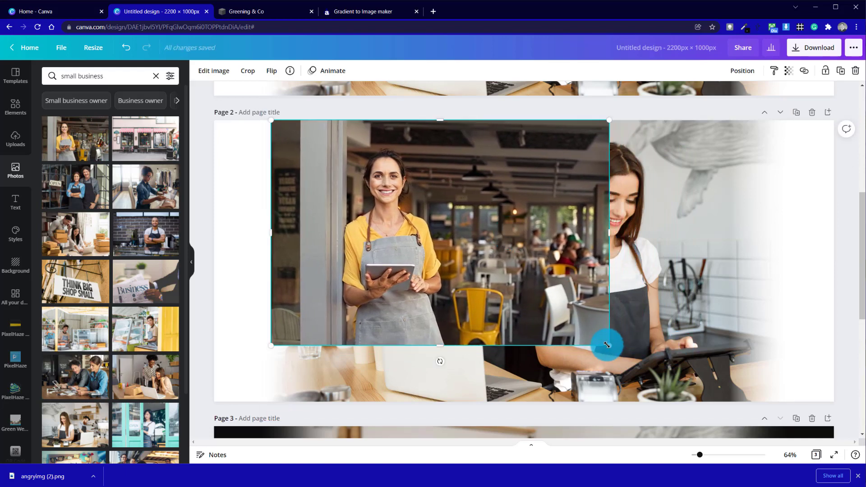
pyautogui.moveTo(607, 344); pyautogui.dragTo(773, 425)
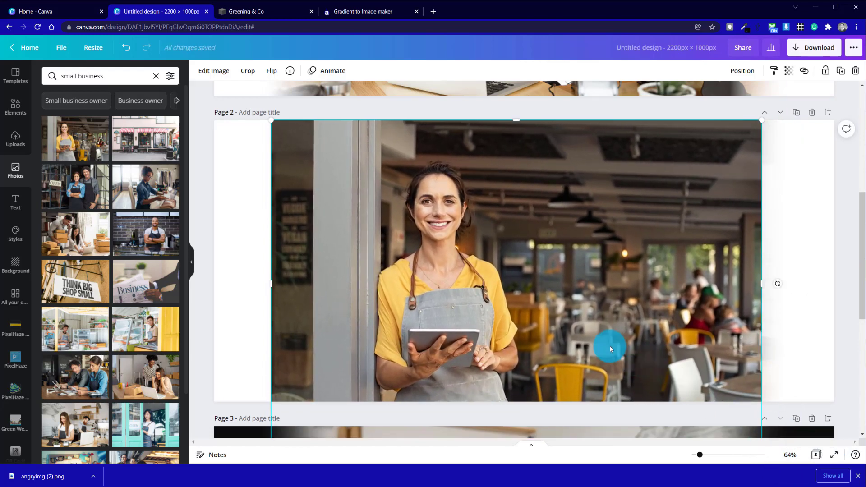
pyautogui.moveTo(609, 347); pyautogui.dragTo(598, 294)
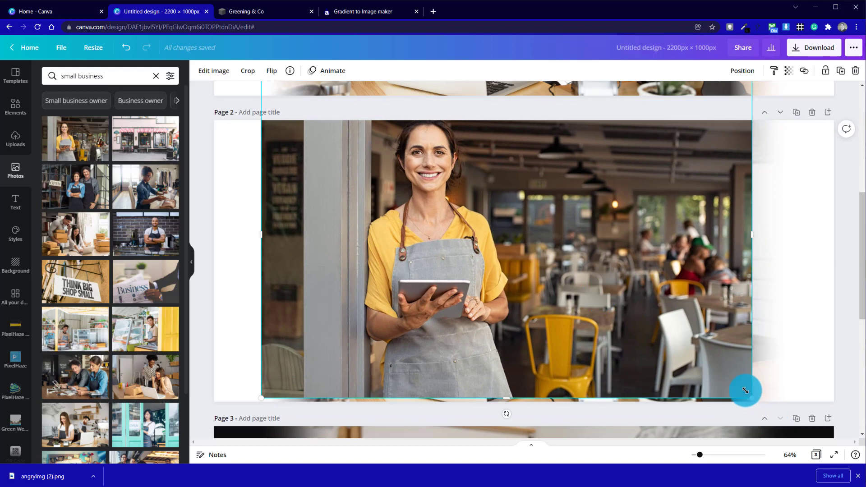
pyautogui.moveTo(754, 398); pyautogui.dragTo(805, 442)
pyautogui.moveTo(659, 350); pyautogui.dragTo(653, 360)
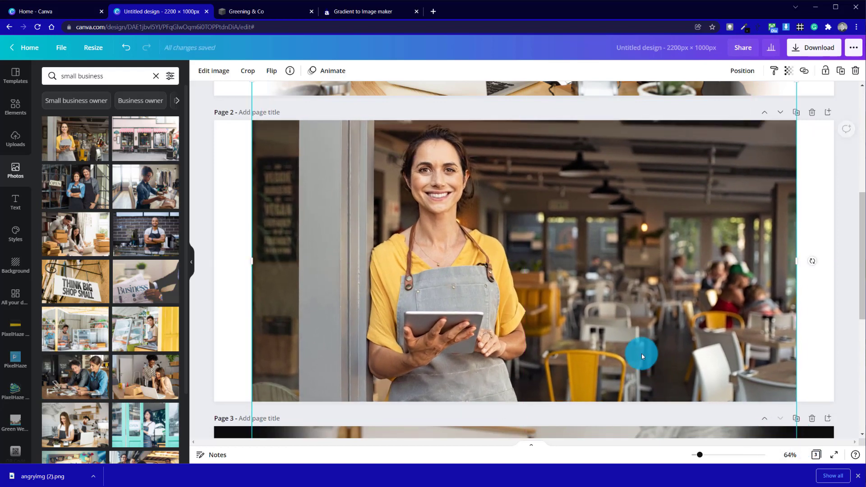
pyautogui.rightClick(540, 288)
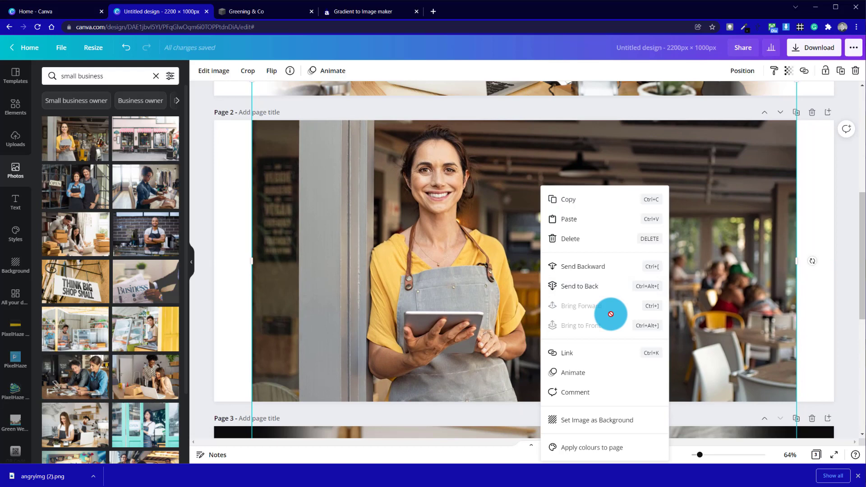
pyautogui.click(600, 292)
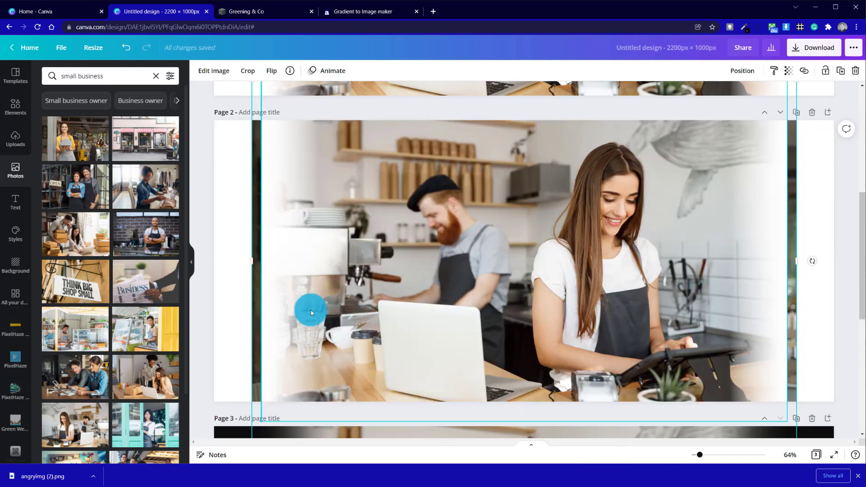
# Remove the café photo and trim the woman photo's edges to the fades, centred vertically.
pyautogui.moveTo(311, 312); pyautogui.dragTo(259, 260)
pyautogui.click(552, 278)
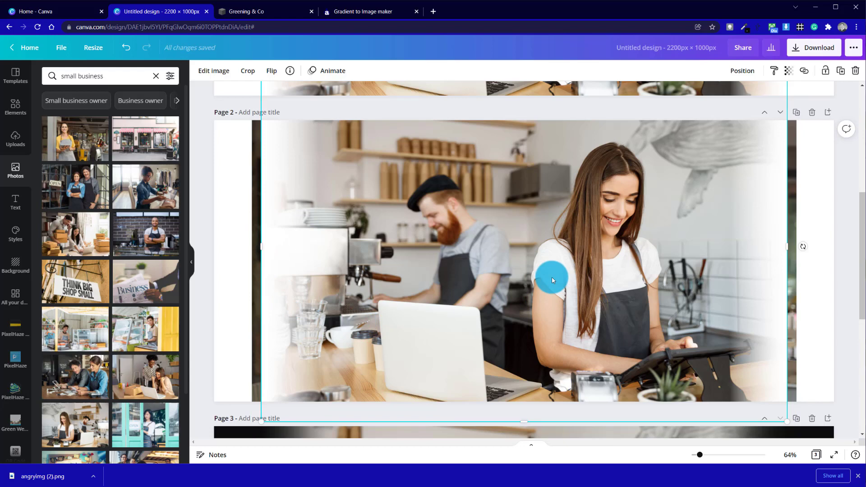
pyautogui.hotkey('ctrl', 'z')
pyautogui.click(327, 238)
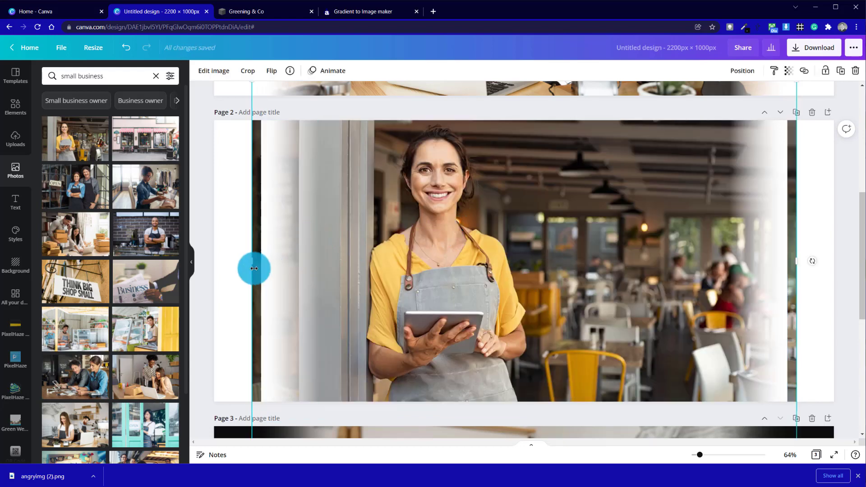
pyautogui.moveTo(256, 263); pyautogui.dragTo(261, 261)
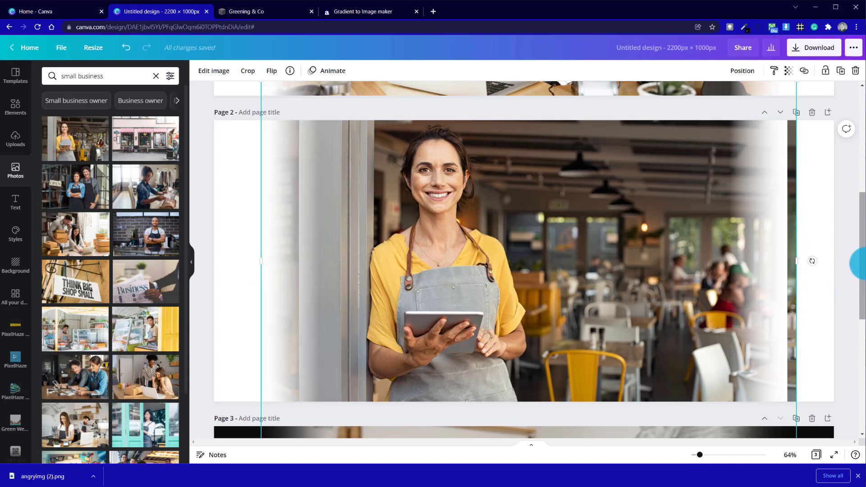
pyautogui.moveTo(800, 261); pyautogui.dragTo(791, 261)
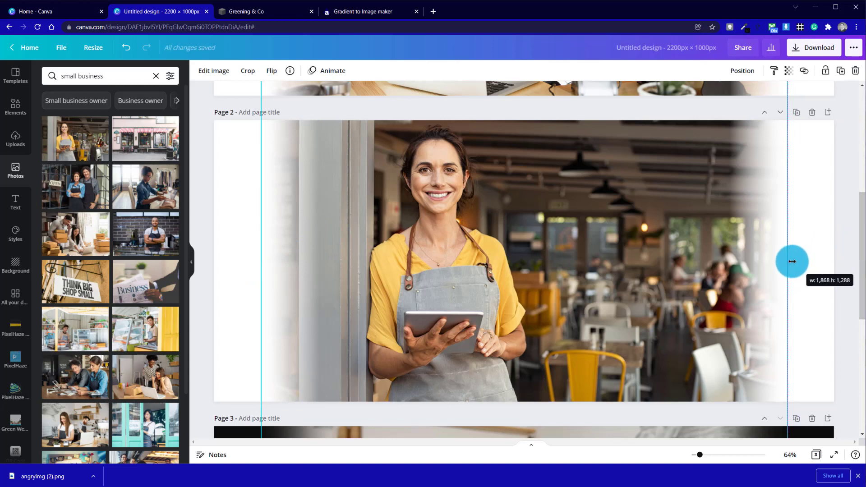
pyautogui.moveTo(474, 203); pyautogui.dragTo(472, 221)
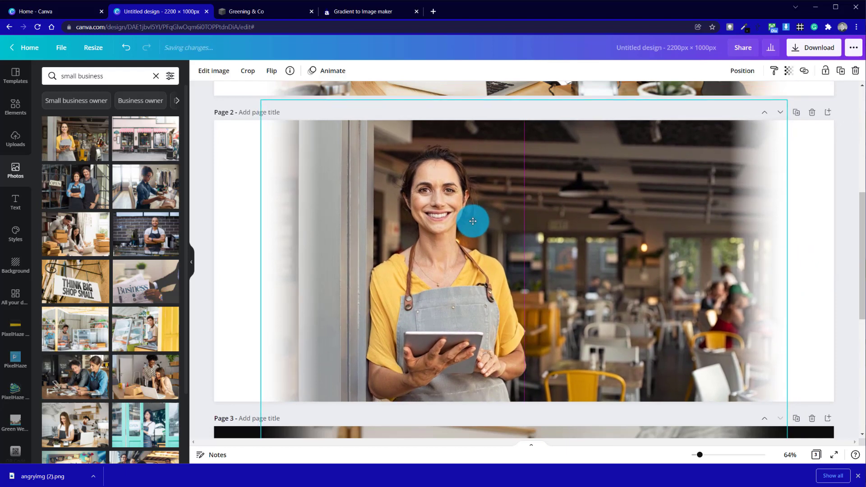
pyautogui.click(201, 153)
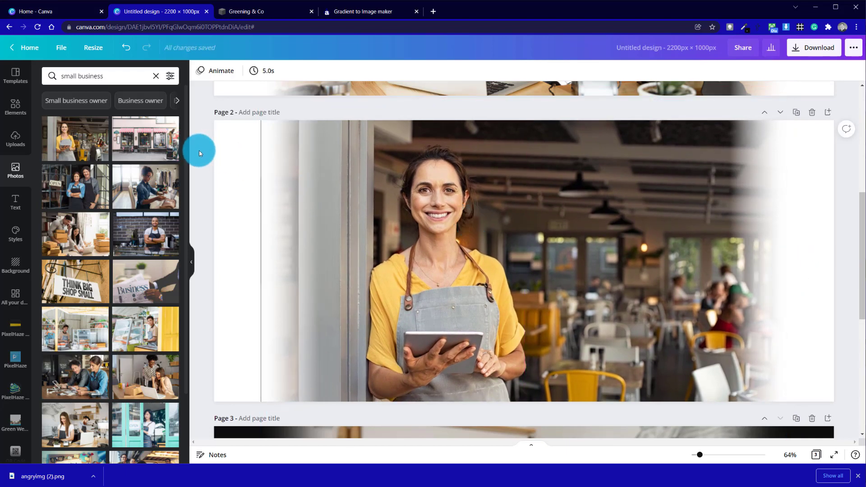
# Readjust the right fade strip against the woman photo's right edge.
pyautogui.moveTo(740, 166); pyautogui.dragTo(668, 220)
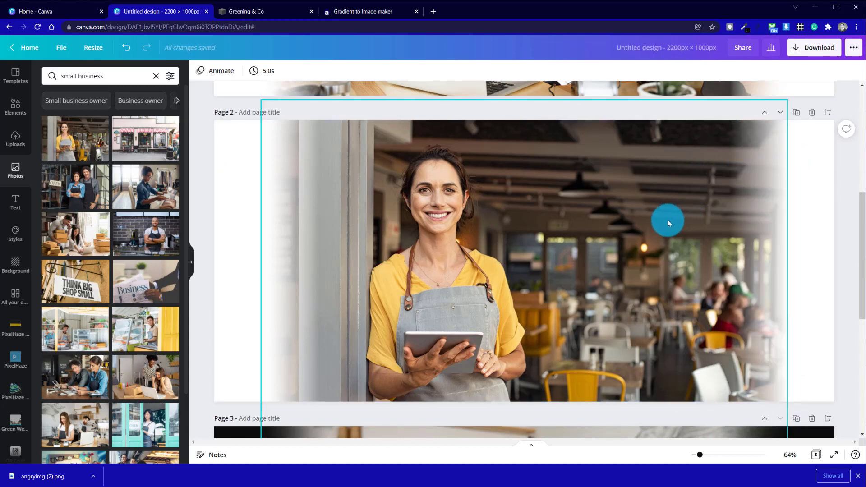
pyautogui.click(822, 197)
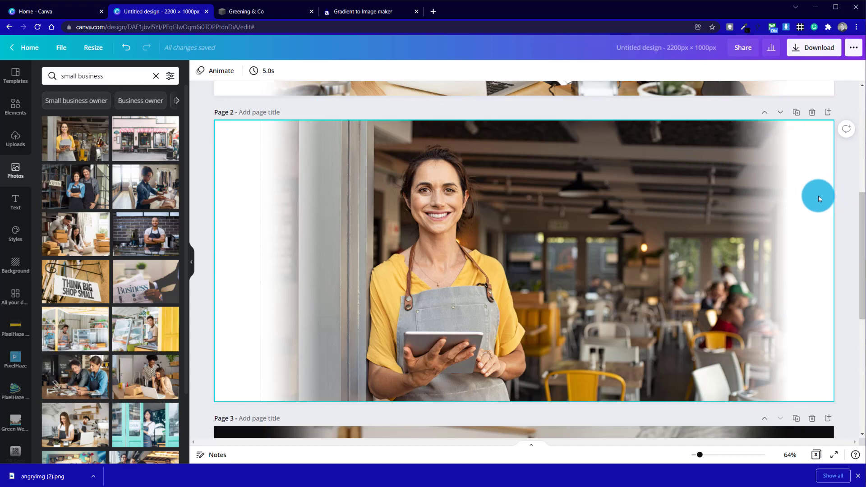
pyautogui.click(779, 188)
pyautogui.click(577, 110)
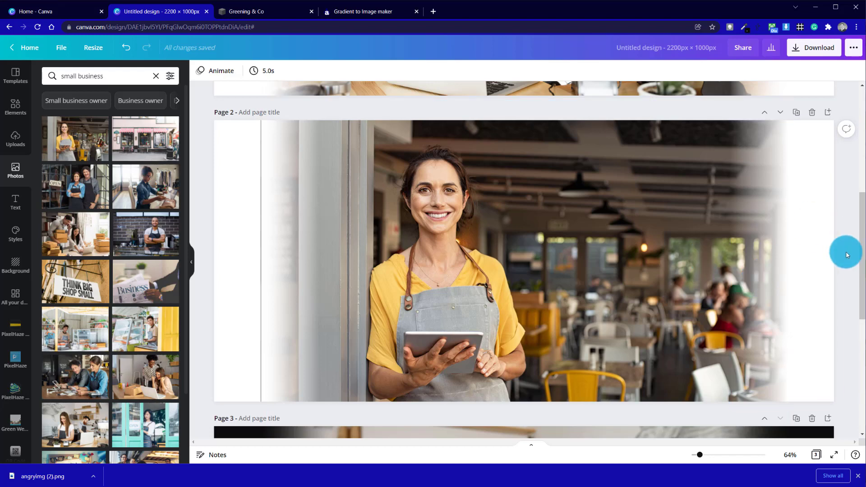
pyautogui.scroll(5, 823, 267)
pyautogui.scroll(-10, 822, 268)
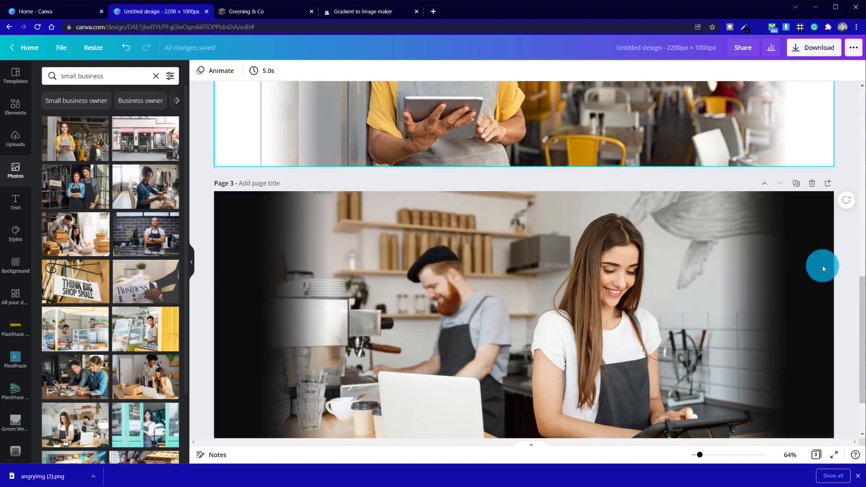
pyautogui.scroll(10, 822, 268)
pyautogui.scroll(-8, 822, 269)
pyautogui.scroll(-2, 822, 265)
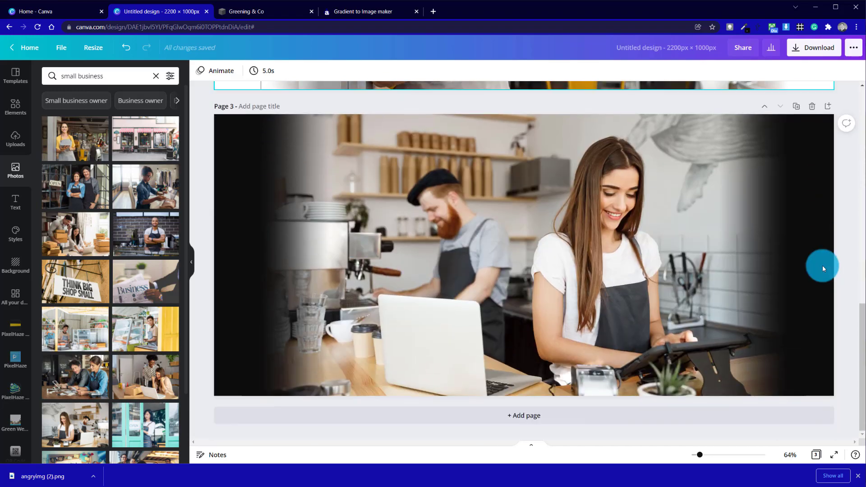
pyautogui.scroll(10, 821, 266)
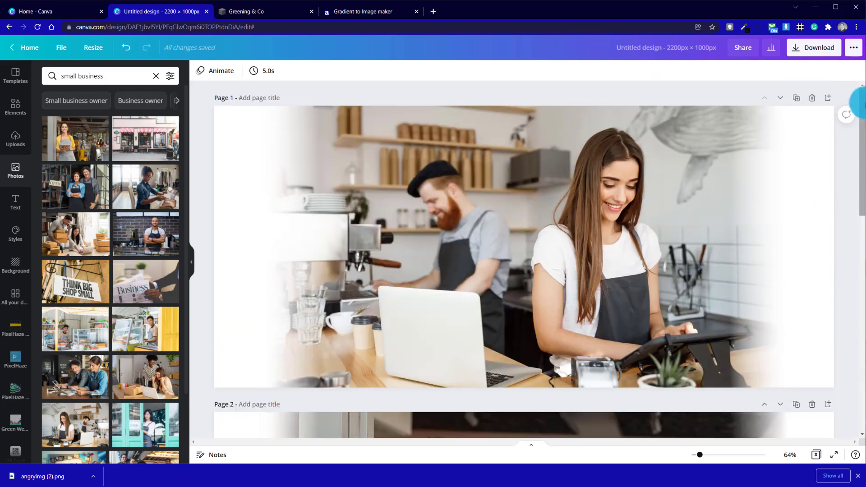
pyautogui.click(661, 154)
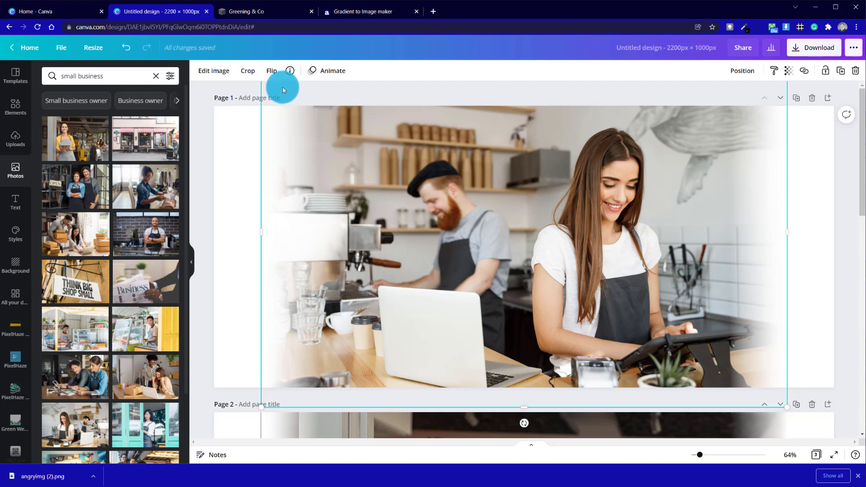
pyautogui.click(195, 100)
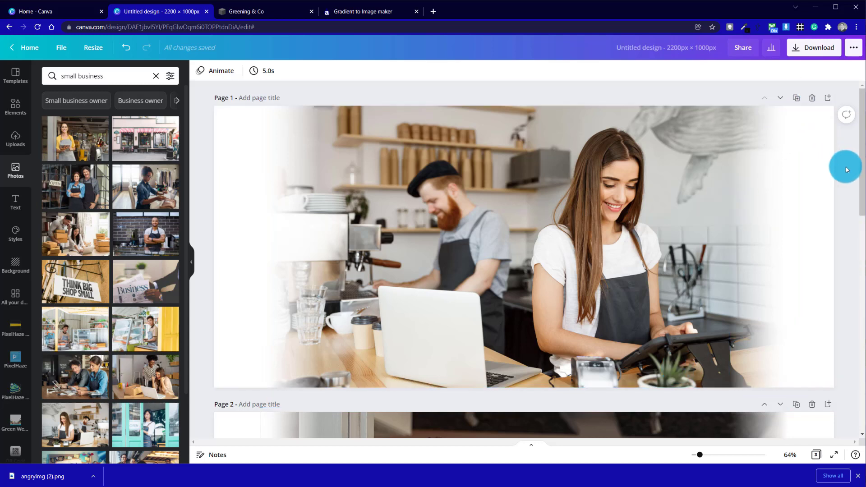
# Download only page 1 as a JPG, saved as 'Untitled design.jpg'.
pyautogui.click(819, 49)
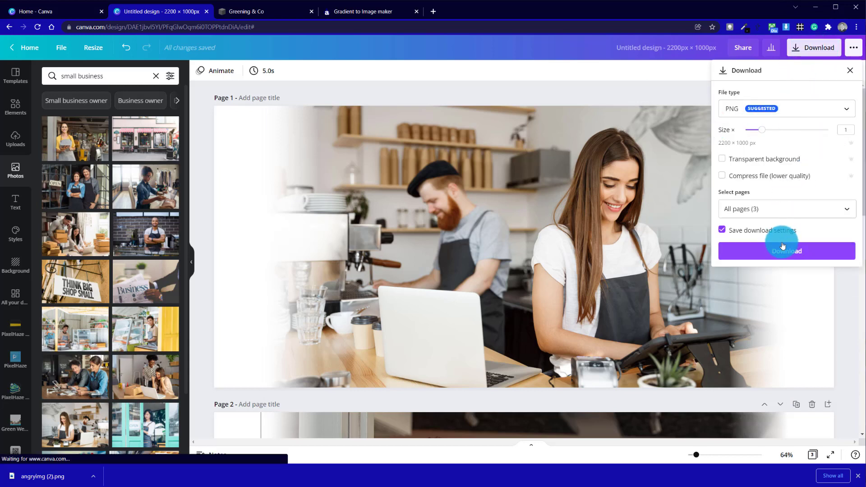
pyautogui.click(771, 251)
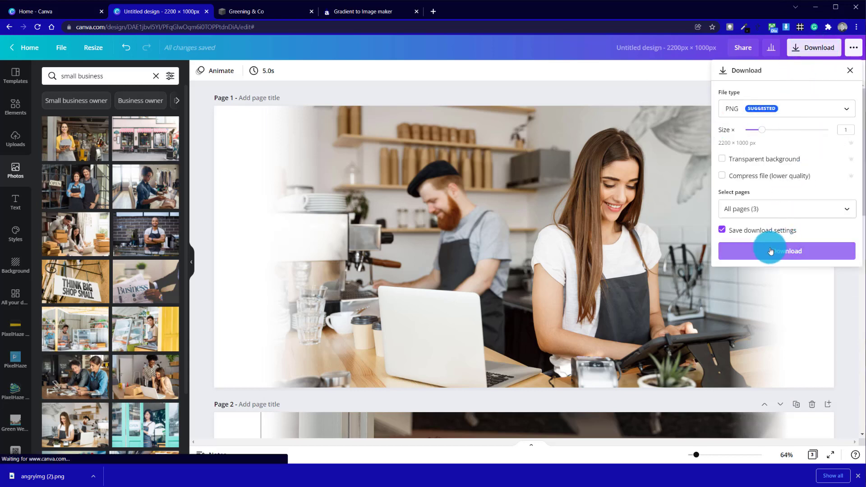
pyautogui.click(773, 210)
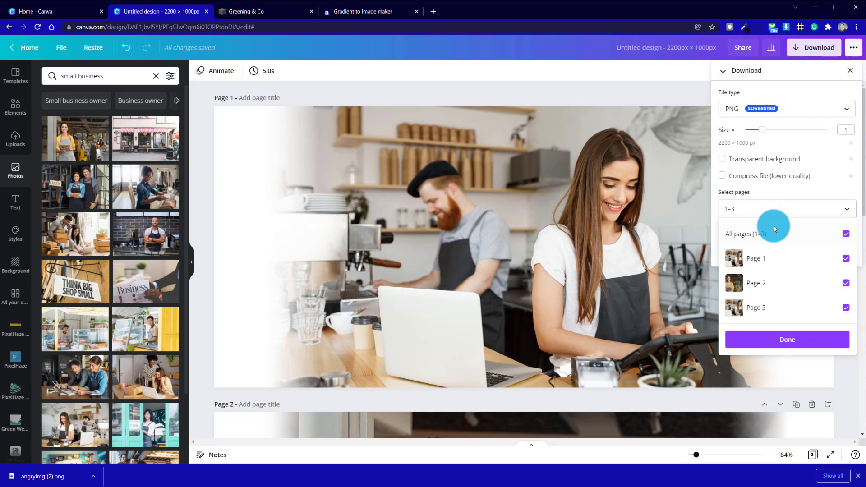
pyautogui.click(847, 256)
pyautogui.click(847, 235)
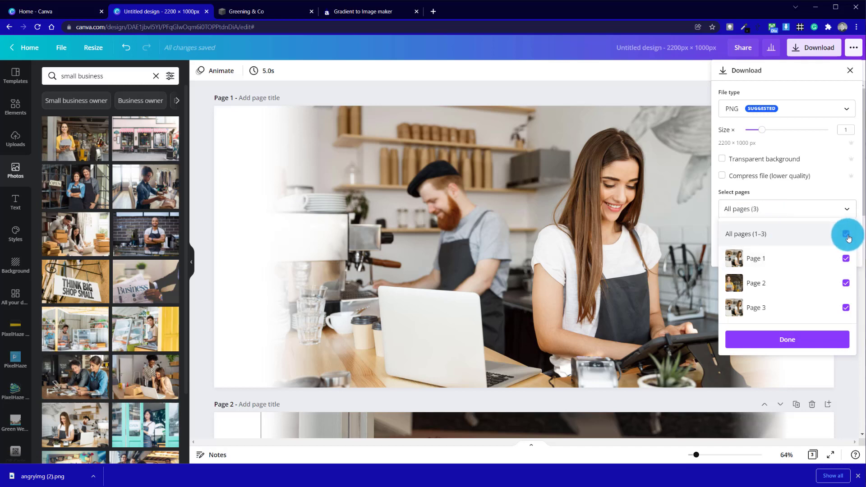
pyautogui.click(848, 234)
pyautogui.click(848, 259)
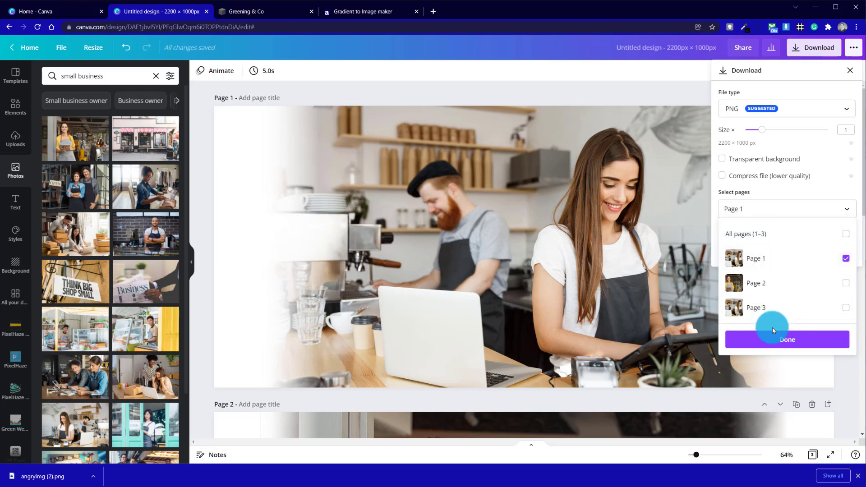
pyautogui.click(774, 338)
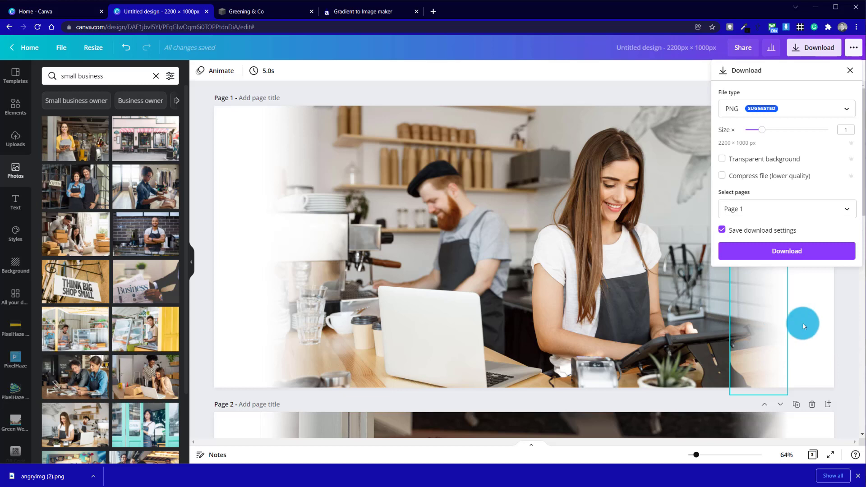
pyautogui.click(795, 108)
pyautogui.click(793, 144)
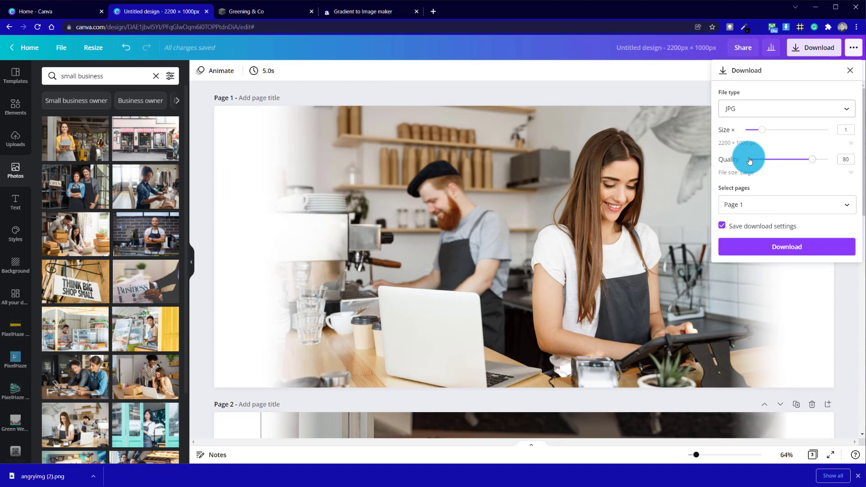
pyautogui.click(793, 252)
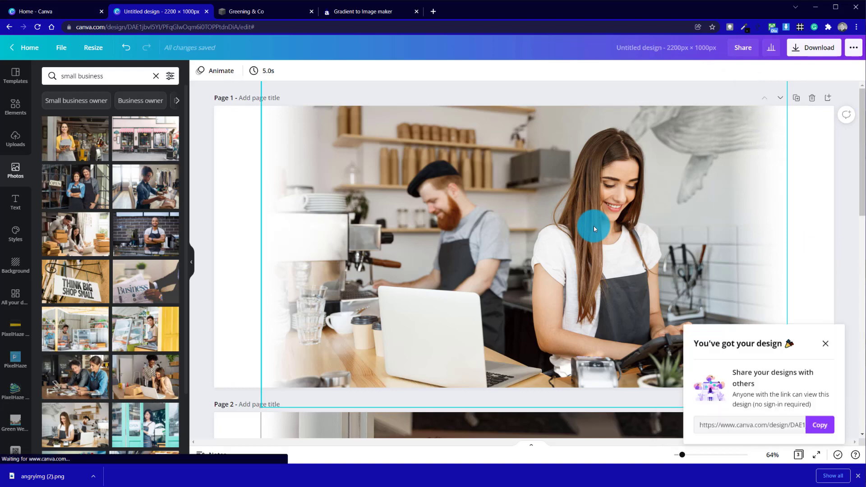
pyautogui.click(825, 347)
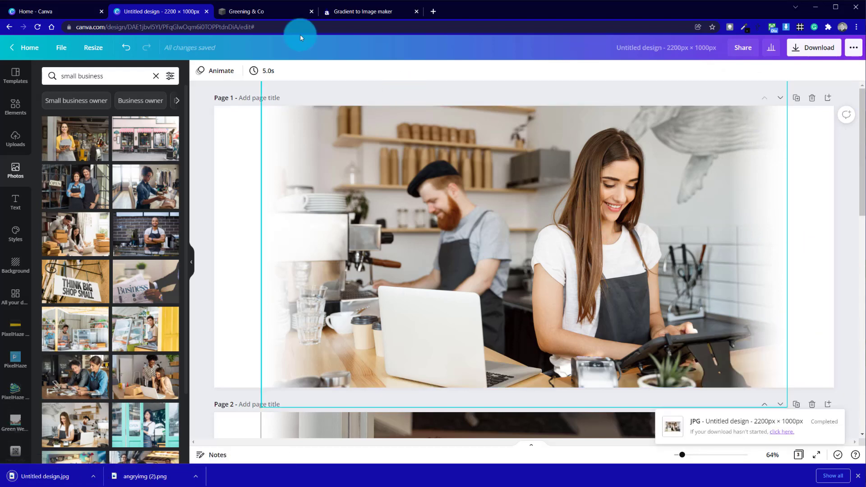
# Replace the hero section's salon background photo with the uploaded 'Untitled design.jpg'.
pyautogui.click(228, 11)
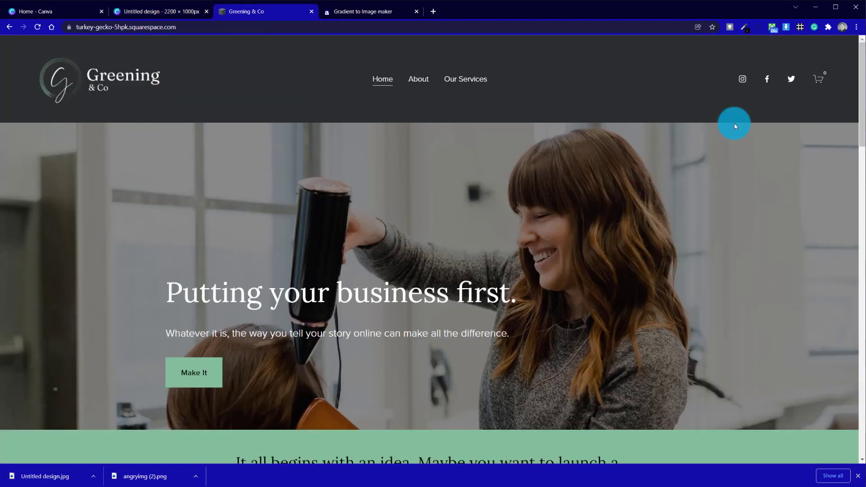
pyautogui.click(860, 46)
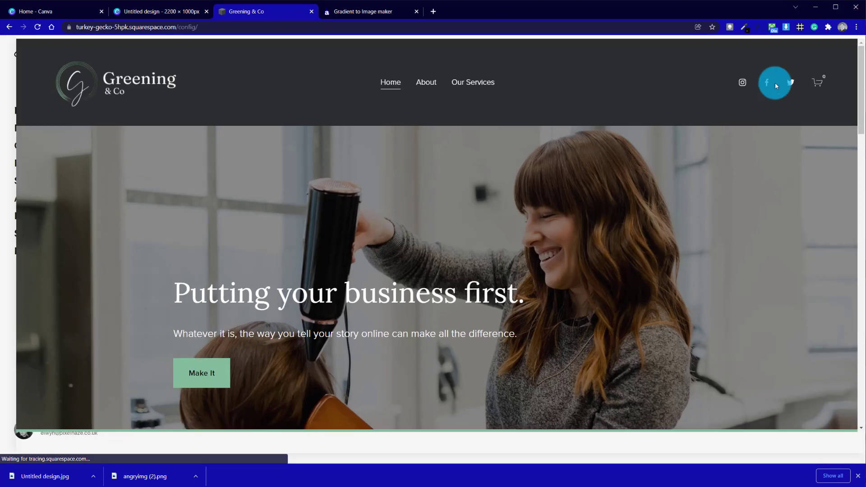
pyautogui.click(169, 58)
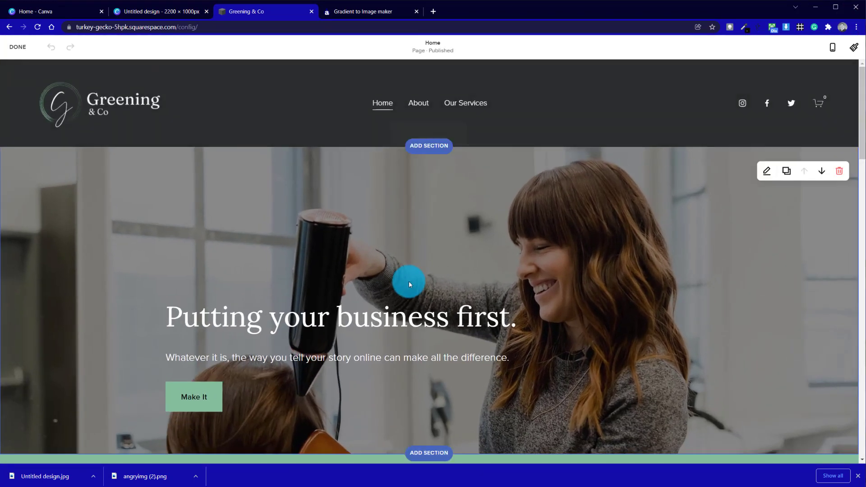
pyautogui.click(768, 174)
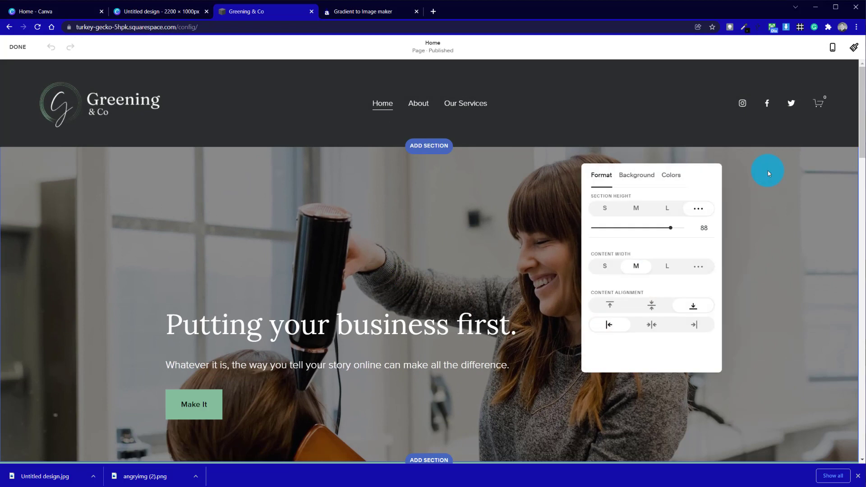
pyautogui.click(650, 178)
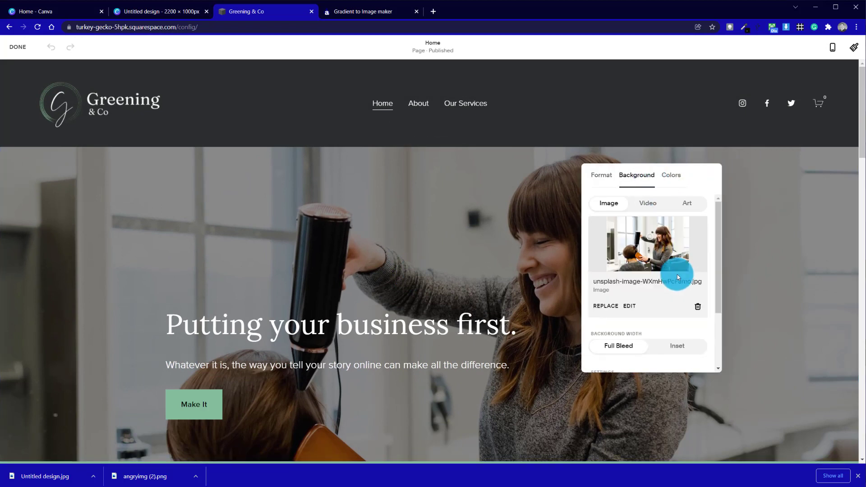
pyautogui.click(699, 308)
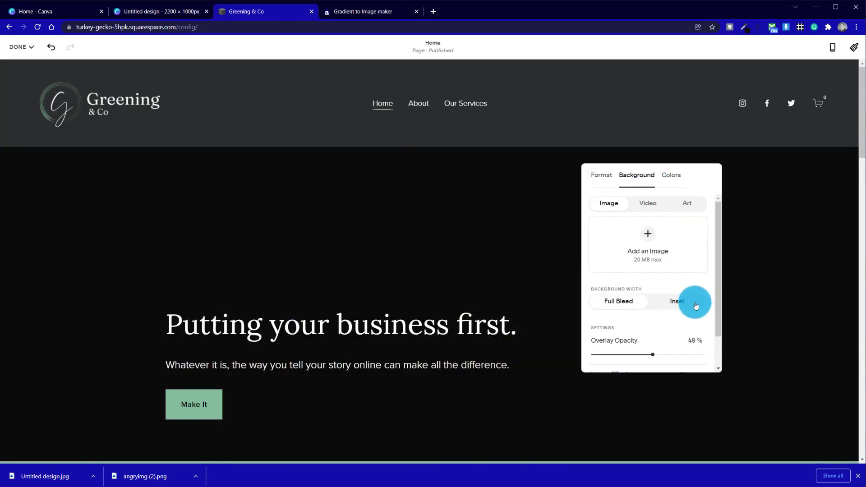
pyautogui.click(647, 236)
pyautogui.click(648, 256)
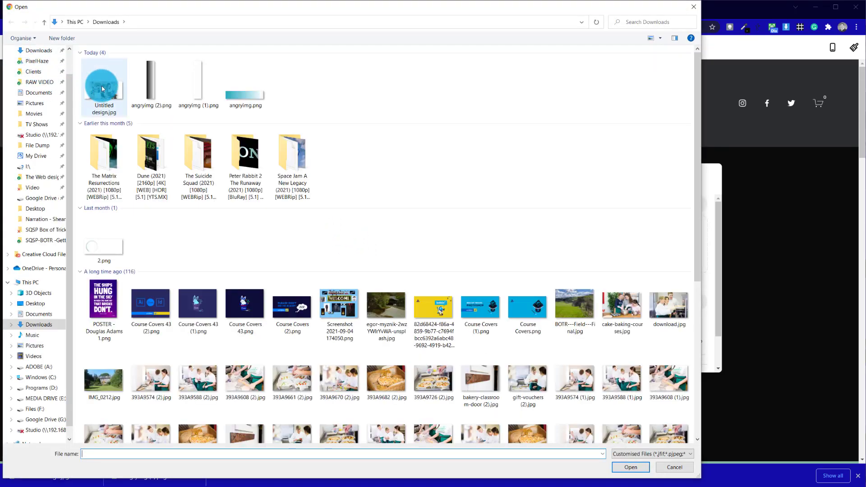
pyautogui.click(100, 86)
pyautogui.click(629, 467)
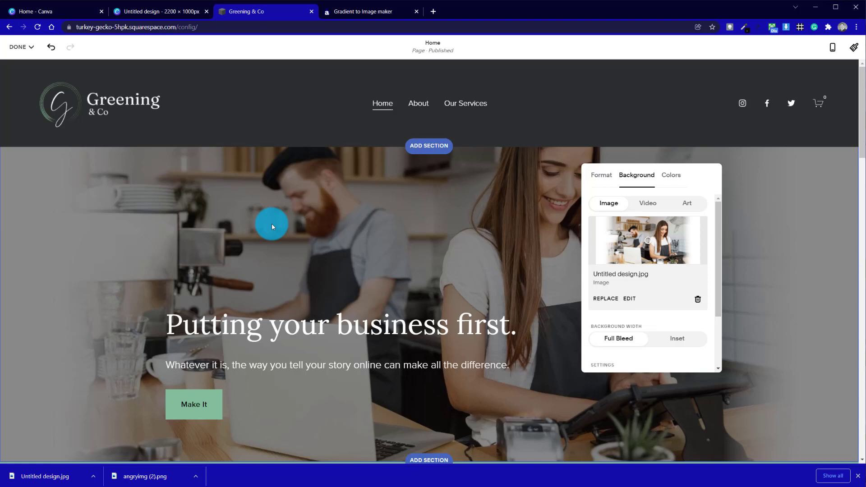
# Set a focal point on the hero's café background image in the Background settings.
pyautogui.click(272, 224)
pyautogui.scroll(-2, 274, 223)
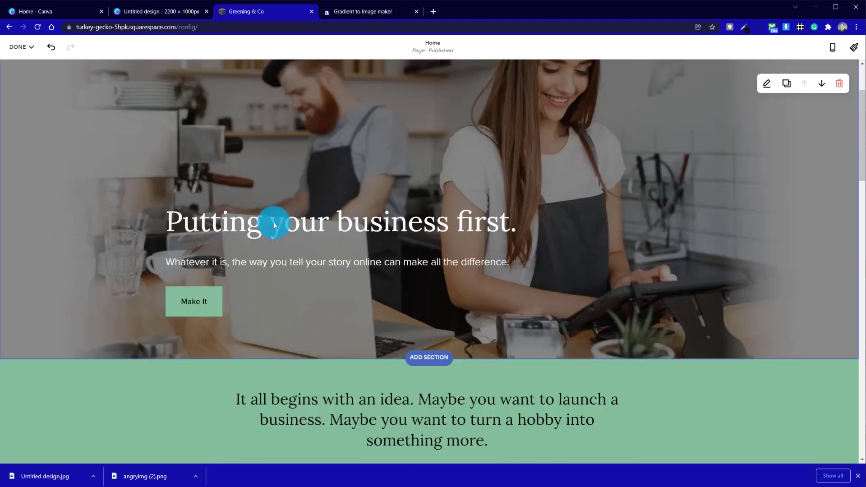
pyautogui.scroll(2, 275, 223)
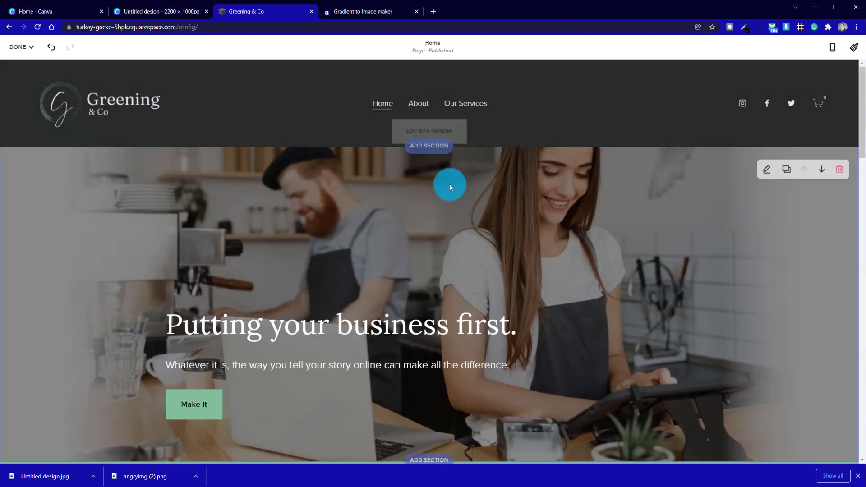
pyautogui.click(763, 175)
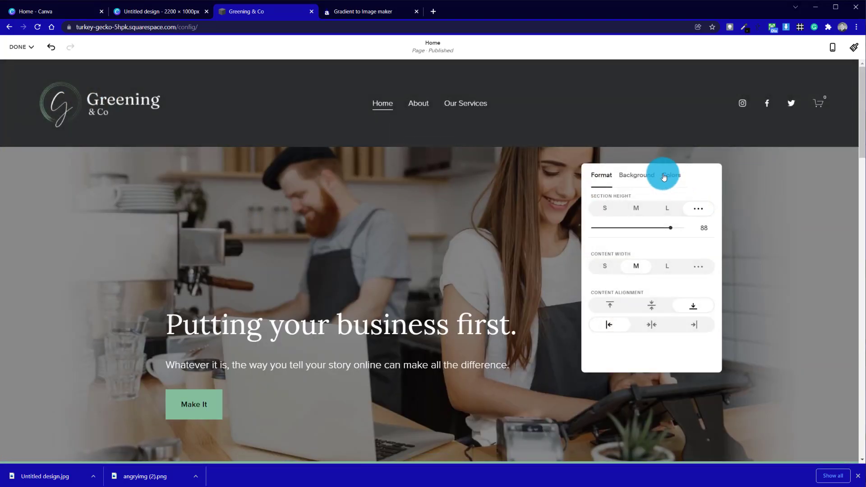
pyautogui.click(649, 178)
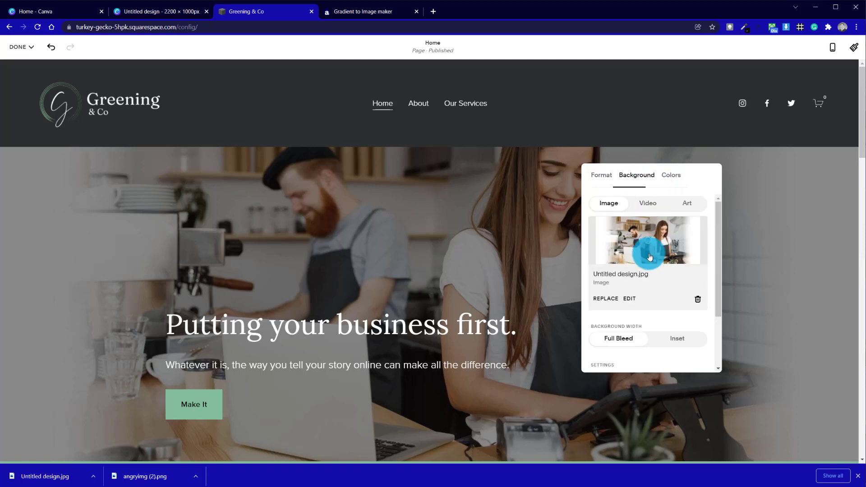
pyautogui.click(647, 232)
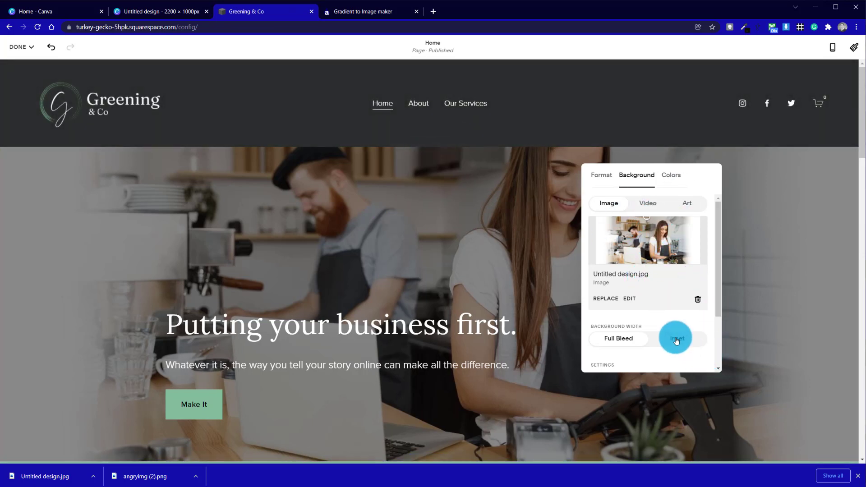
pyautogui.click(751, 271)
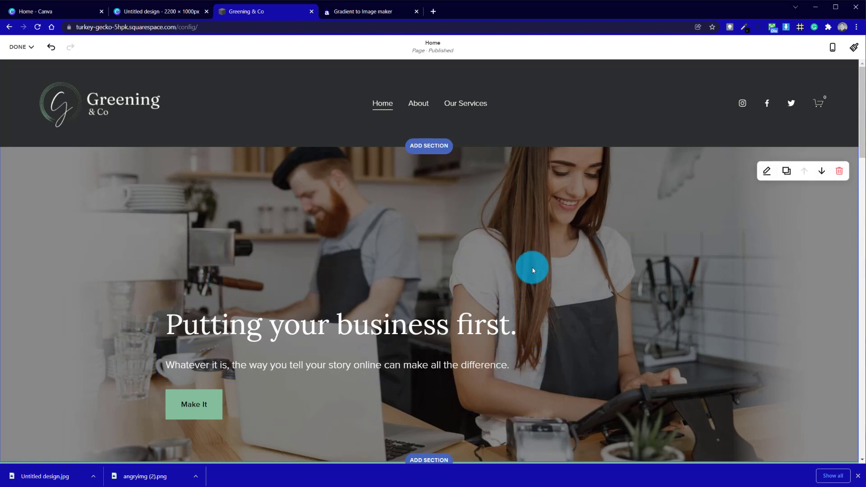
# Drag the café photo lower on Canva page 1 and download the page again as a 2200 × 1000 JPG.
pyautogui.click(160, 14)
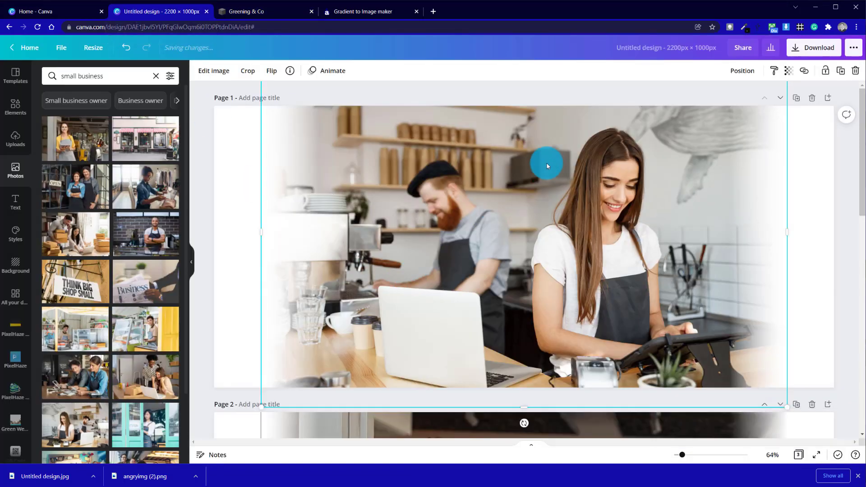
pyautogui.moveTo(546, 150); pyautogui.dragTo(549, 190)
pyautogui.moveTo(482, 148); pyautogui.dragTo(482, 152)
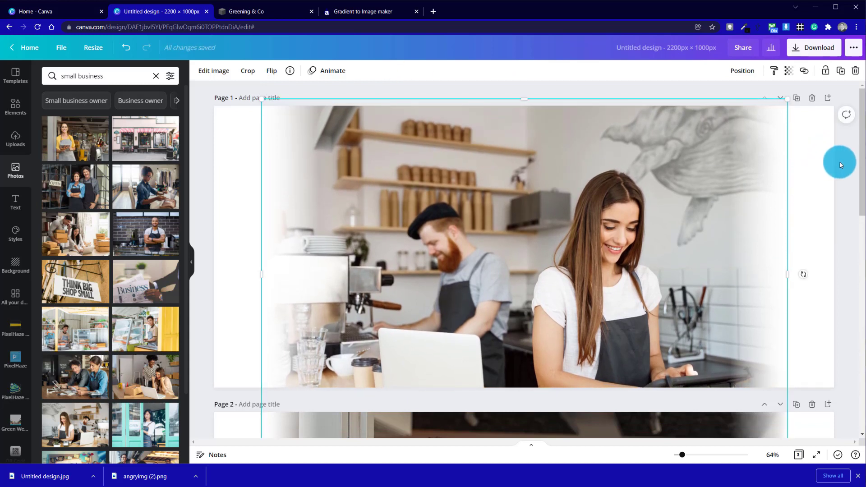
pyautogui.click(821, 157)
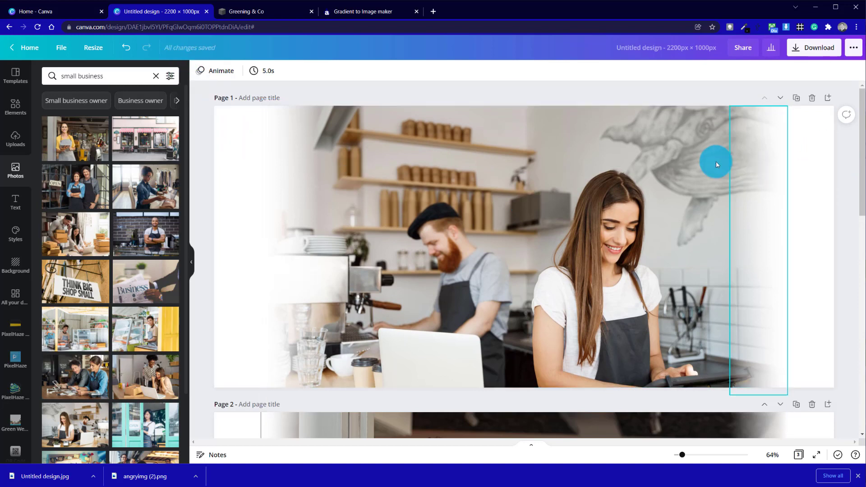
pyautogui.click(817, 53)
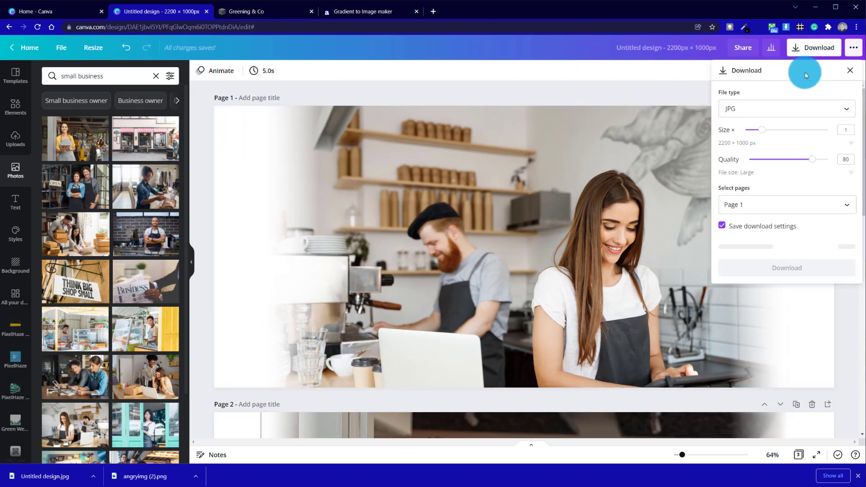
pyautogui.click(789, 253)
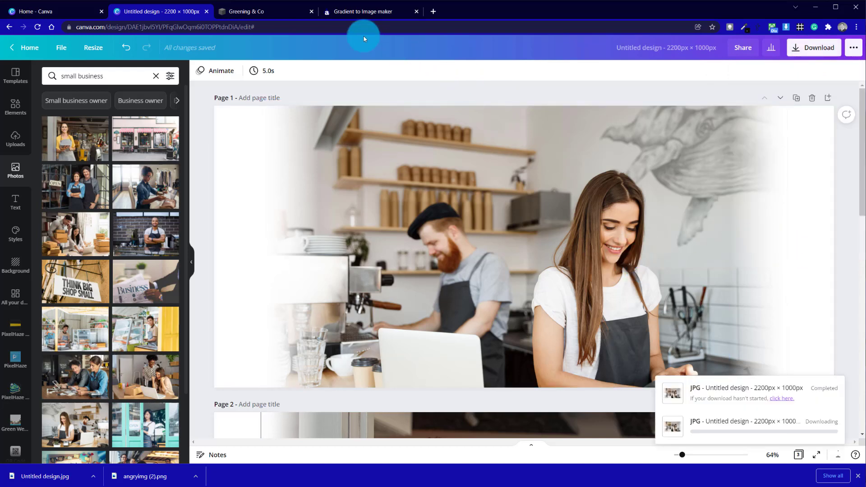
# Upload 'Untitled design (1).jpg' from Downloads as the hero section's new background image.
pyautogui.click(267, 10)
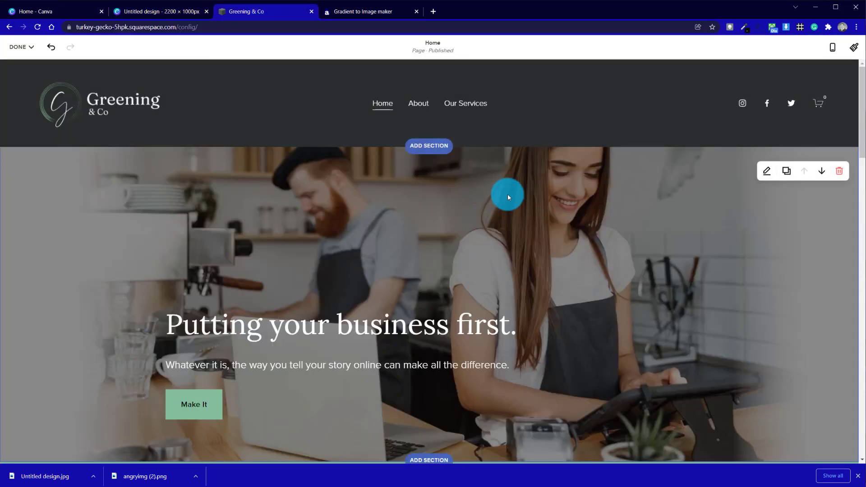
pyautogui.click(765, 169)
pyautogui.click(634, 175)
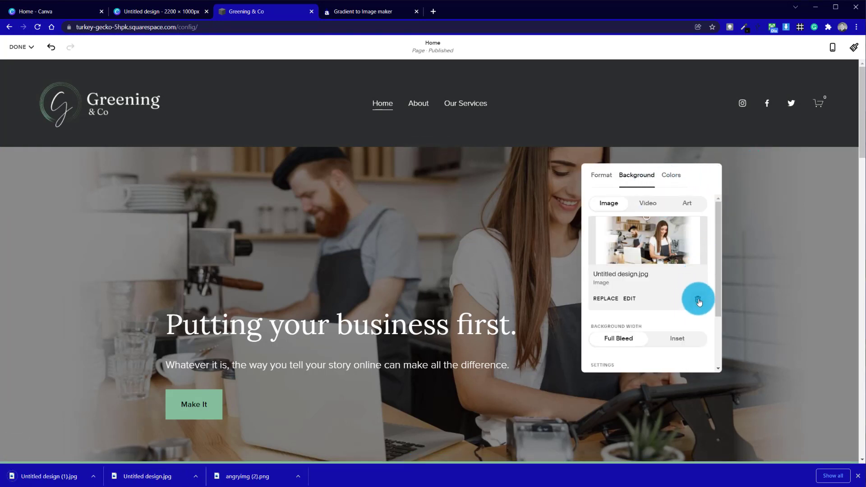
pyautogui.click(603, 301)
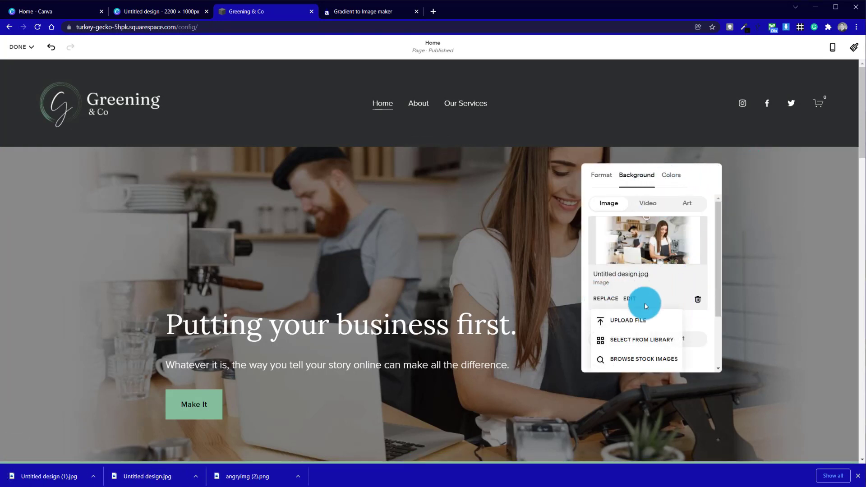
pyautogui.click(646, 318)
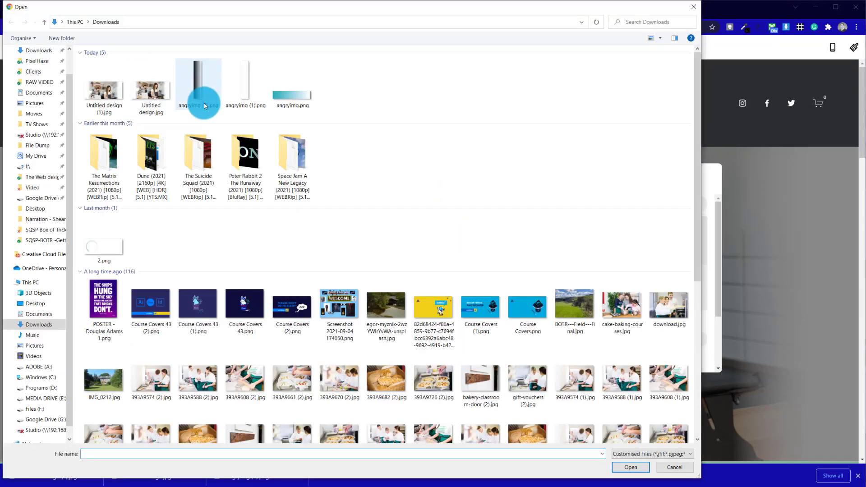
pyautogui.click(119, 92)
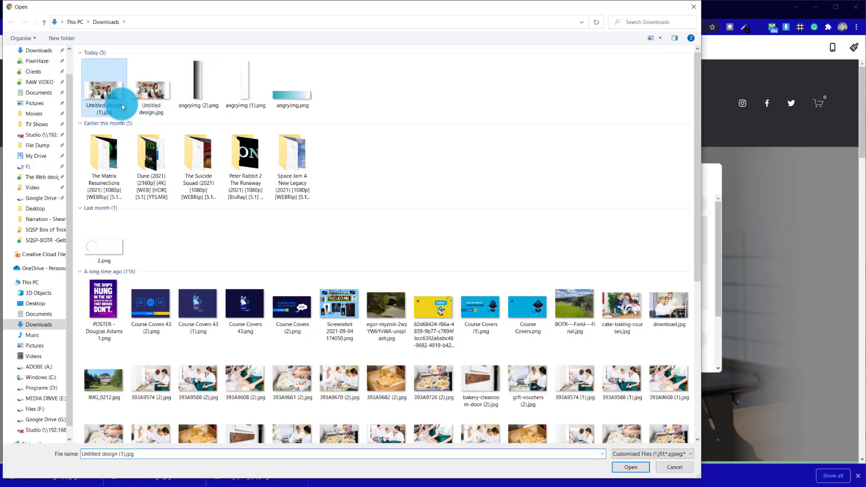
pyautogui.click(630, 467)
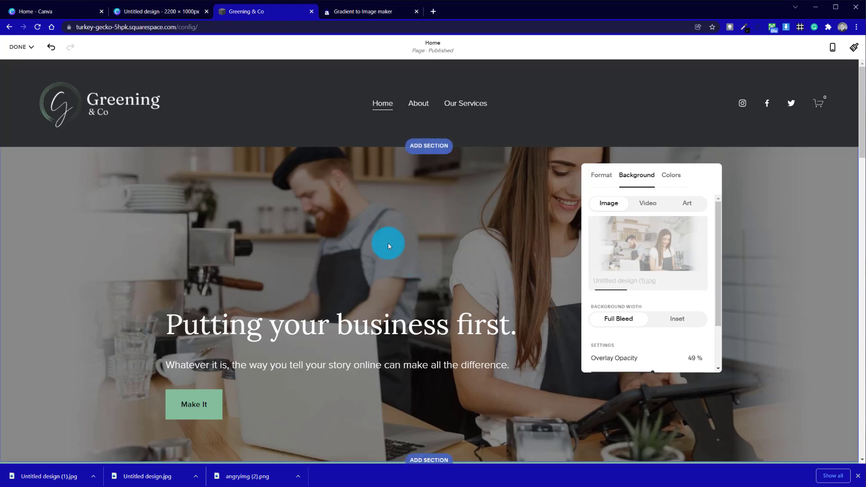
# Lighten the hero image overlay and try the Lightest 1 and Lightest 2 colour themes.
pyautogui.scroll(-1, 675, 303)
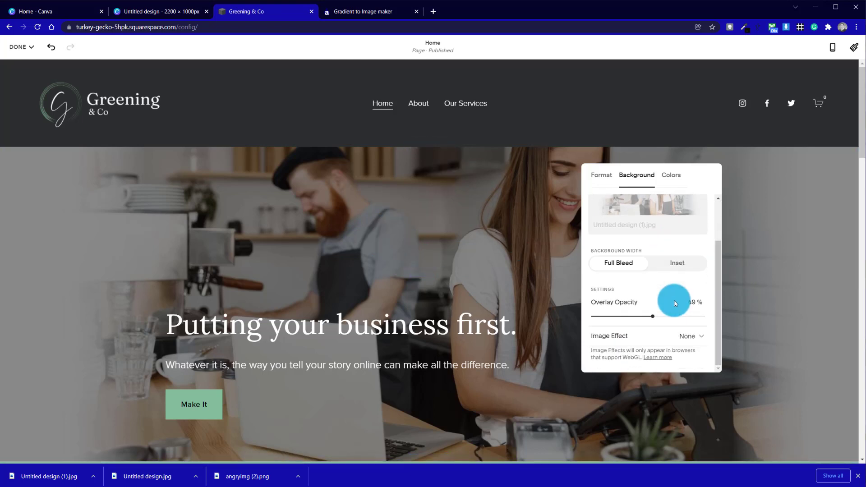
pyautogui.moveTo(653, 315)
pyautogui.mouseDown()
pyautogui.moveTo(620, 316)
pyautogui.moveTo(722, 313)
pyautogui.moveTo(649, 311)
pyautogui.mouseUp()
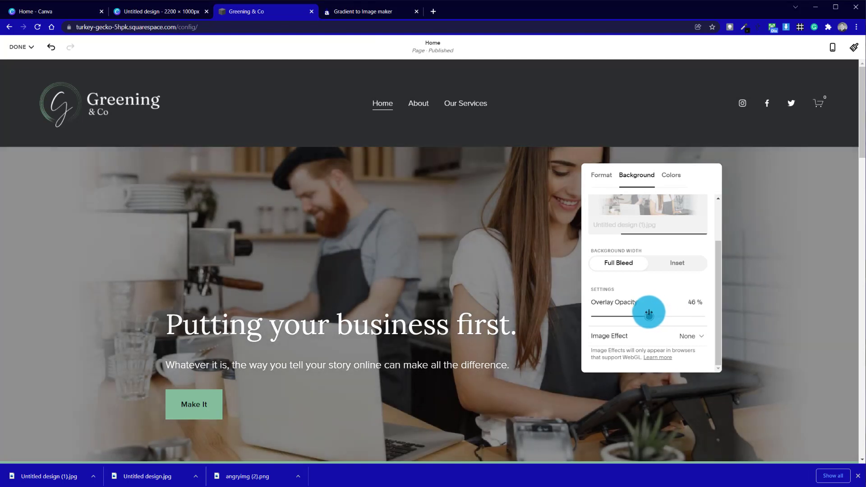
pyautogui.click(680, 178)
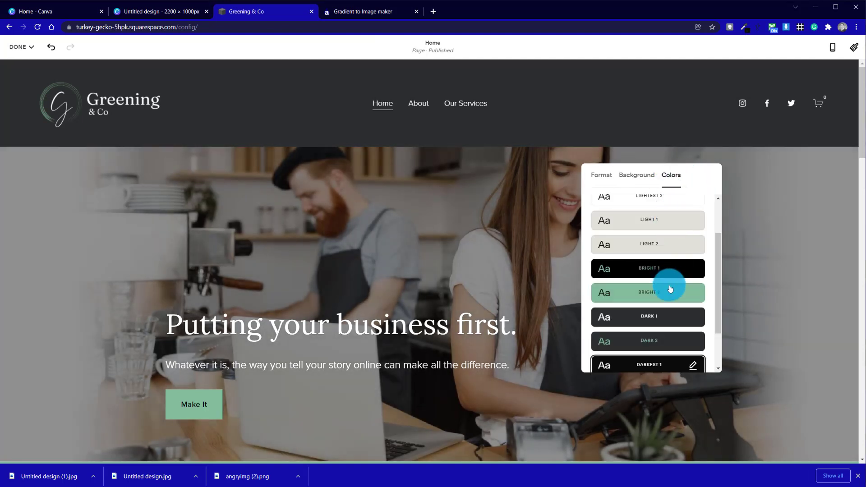
pyautogui.moveTo(718, 257); pyautogui.dragTo(673, 219)
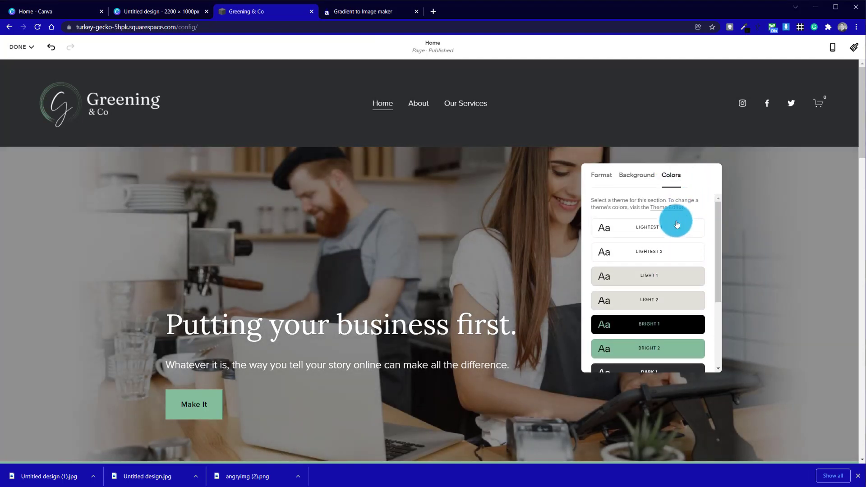
pyautogui.click(673, 221)
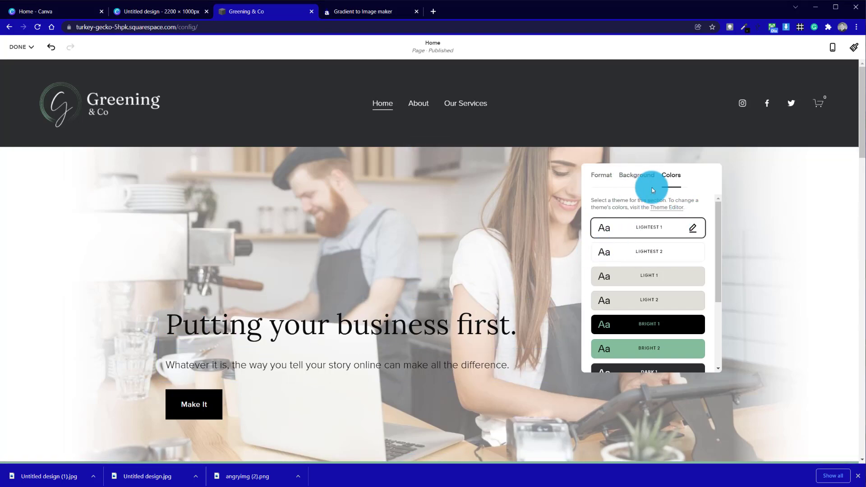
pyautogui.click(649, 253)
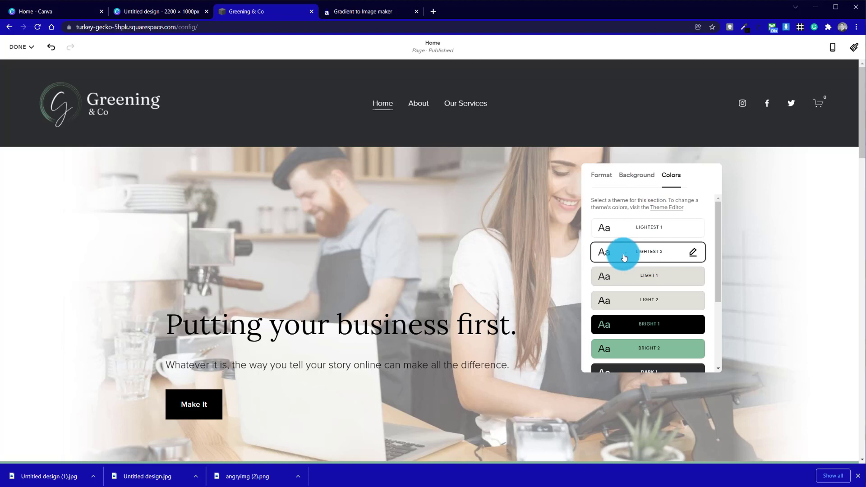
pyautogui.click(645, 182)
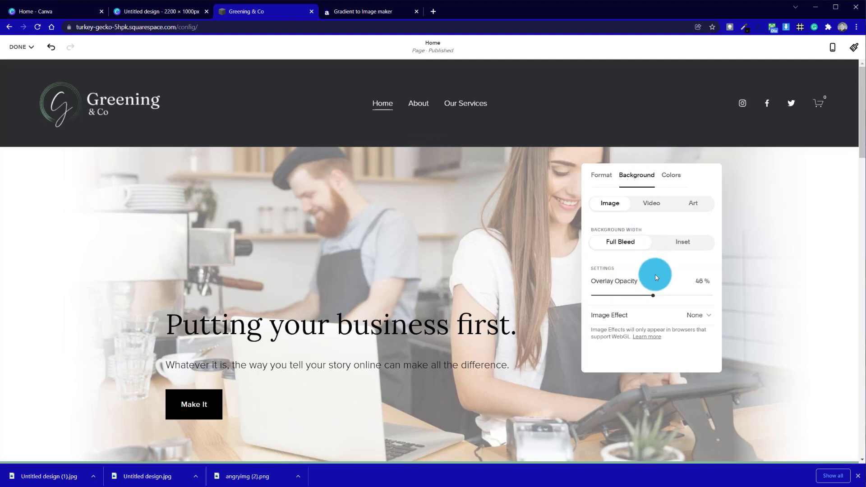
pyautogui.moveTo(653, 294)
pyautogui.mouseDown()
pyautogui.moveTo(614, 291)
pyautogui.moveTo(639, 294)
pyautogui.mouseUp()
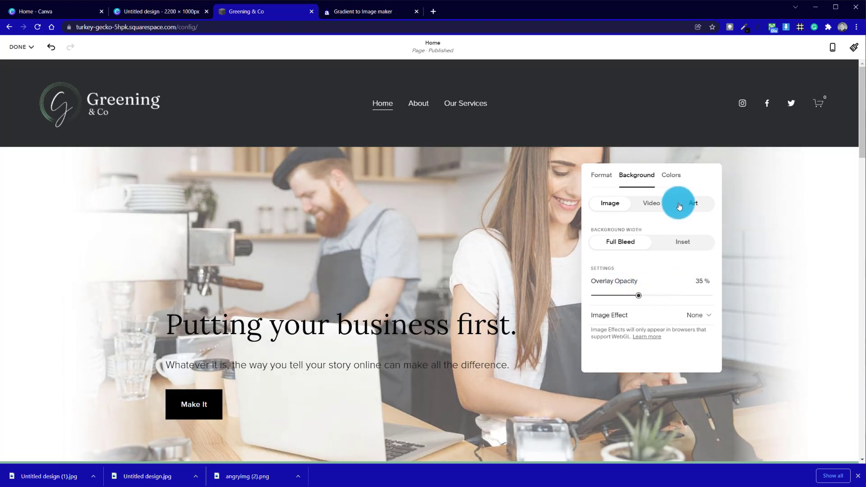
# Try Bright 1 and Bright 2, then apply Dark 1 and set overlay opacity to 54%.
pyautogui.click(673, 176)
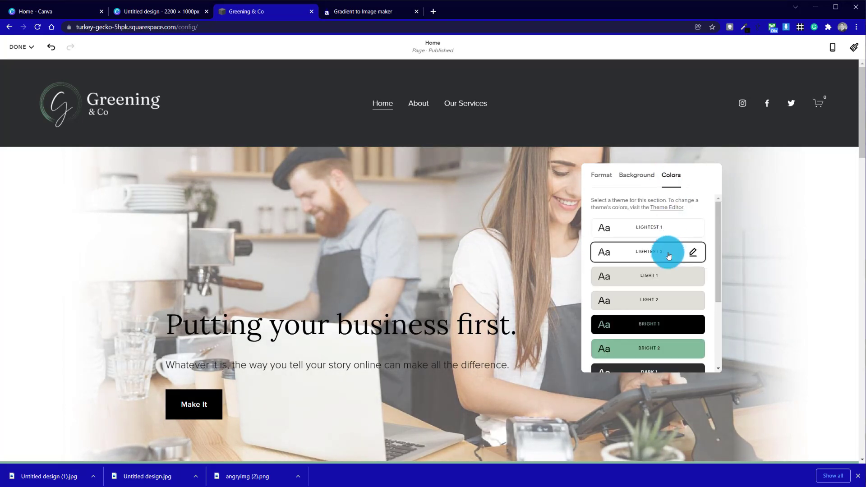
pyautogui.click(667, 328)
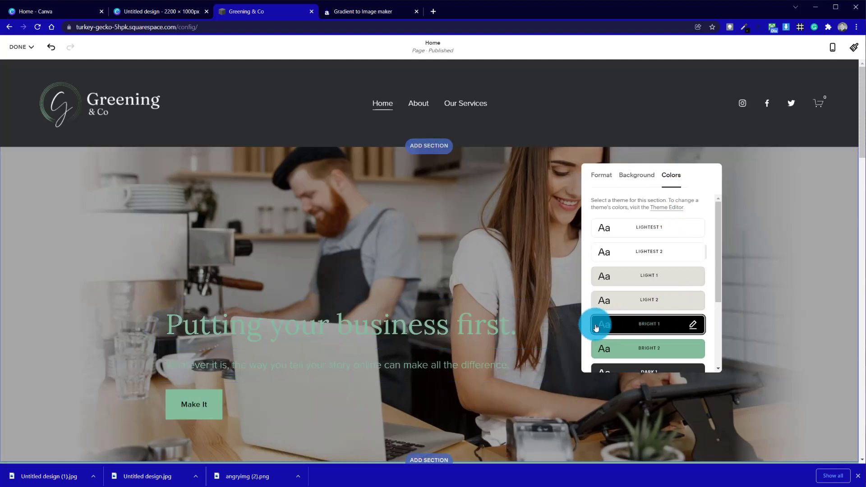
pyautogui.click(628, 352)
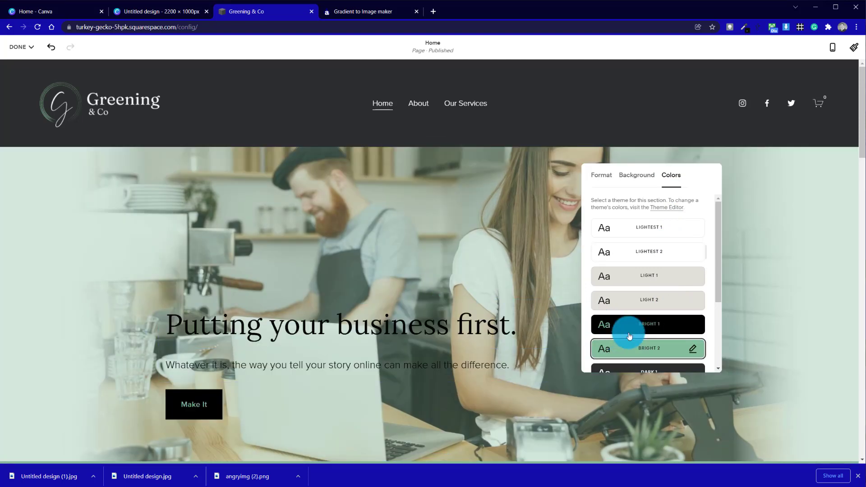
pyautogui.scroll(-3, 628, 335)
pyautogui.click(640, 268)
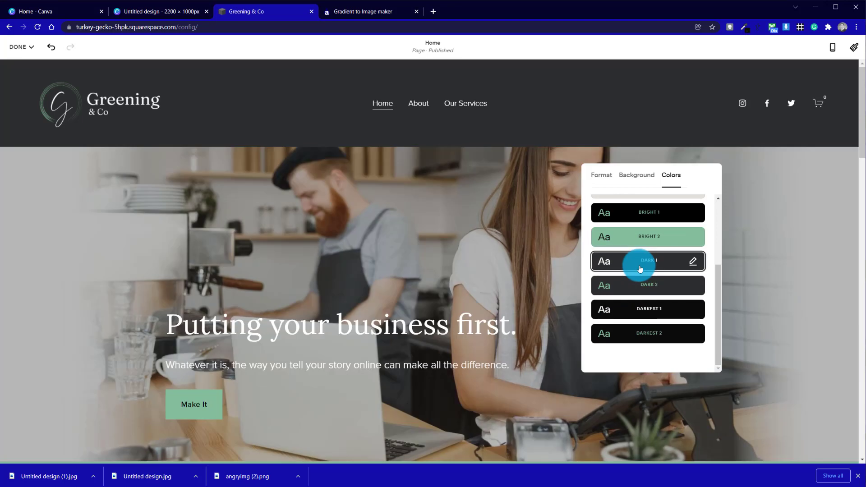
pyautogui.click(636, 180)
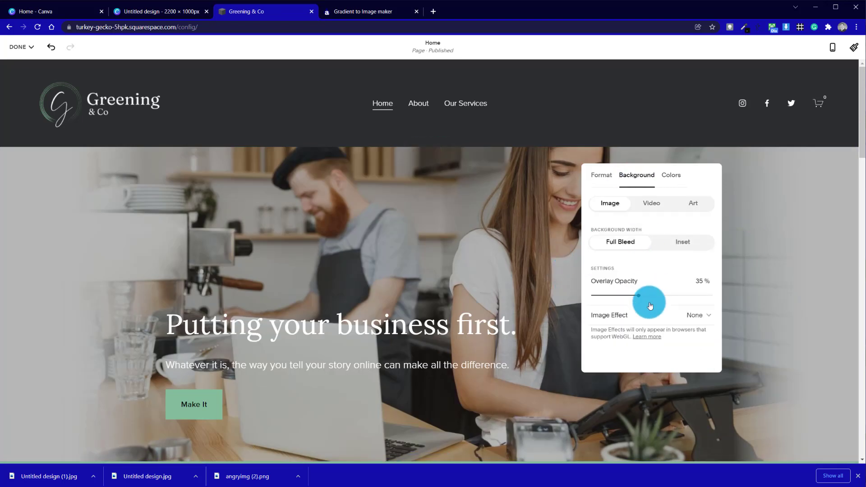
pyautogui.moveTo(639, 296); pyautogui.dragTo(664, 295)
# Try the Pan image effect, set it back to None, and close the section settings.
pyautogui.click(705, 320)
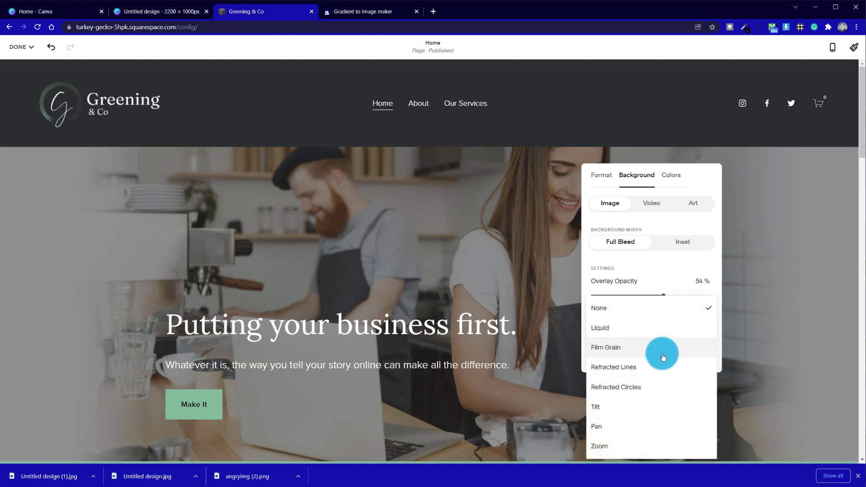
pyautogui.click(662, 429)
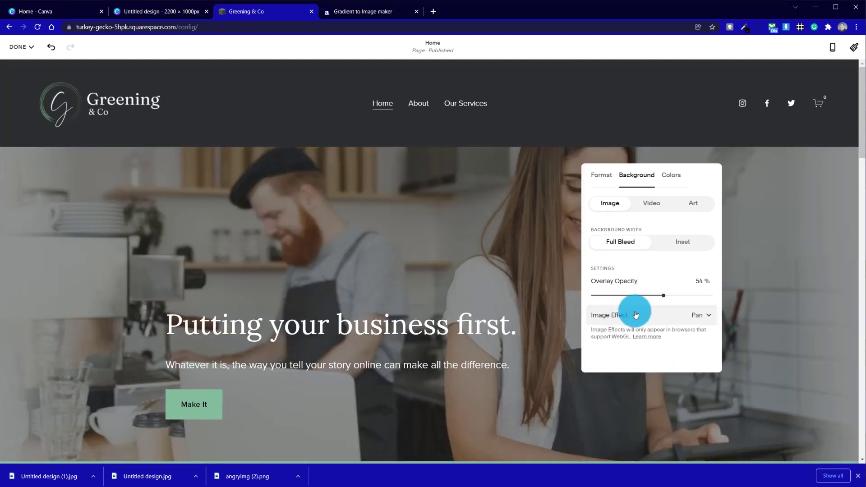
pyautogui.click(626, 317)
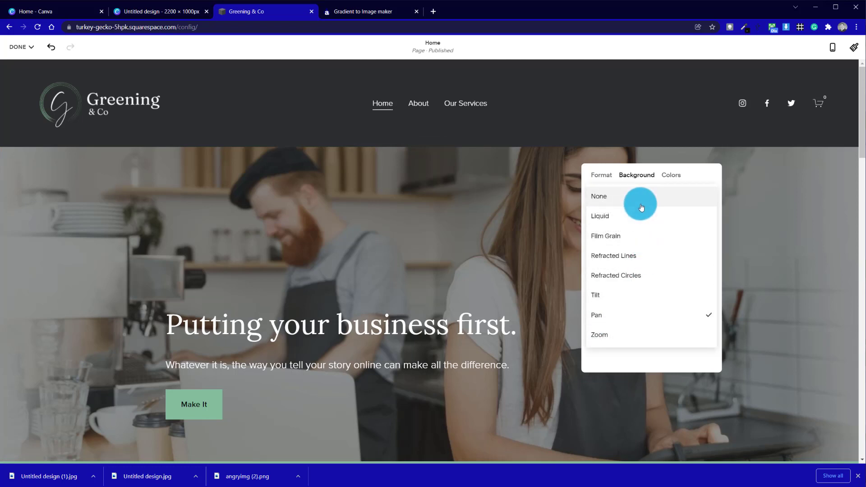
pyautogui.click(636, 201)
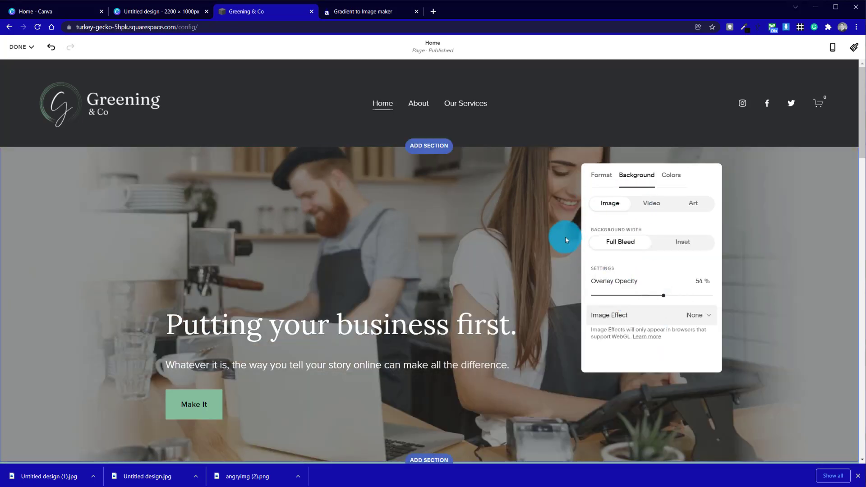
pyautogui.click(602, 175)
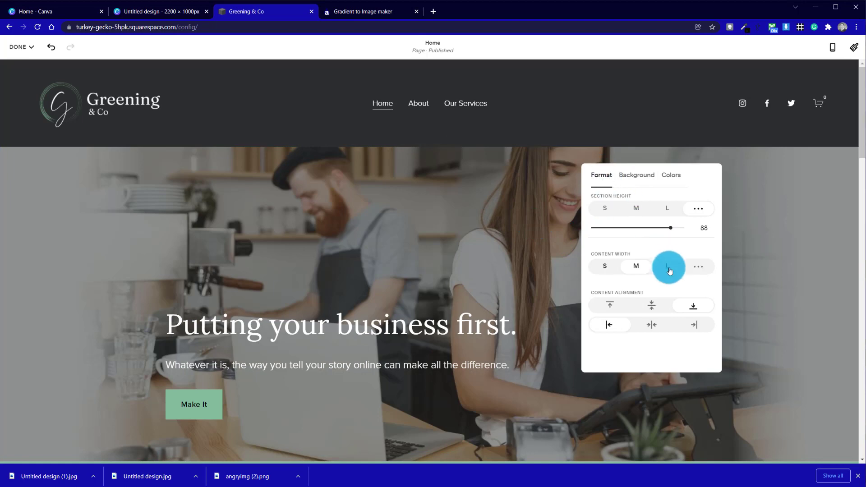
pyautogui.click(560, 183)
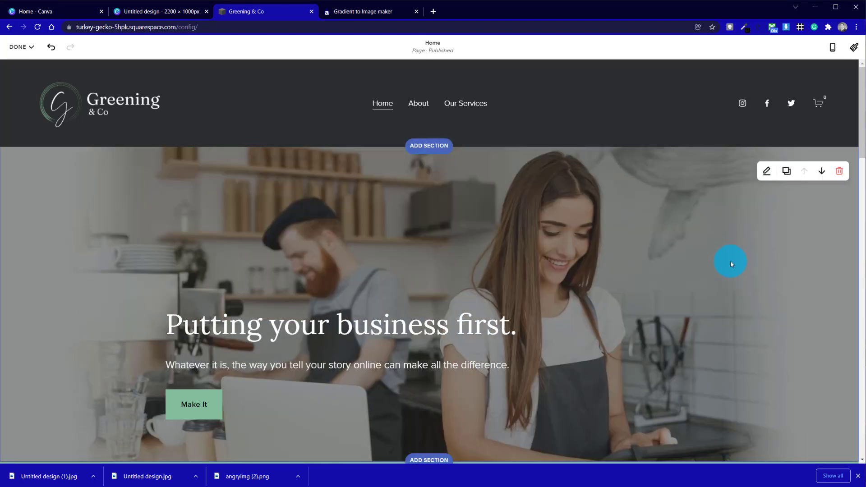
pyautogui.scroll(-7, 729, 271)
pyautogui.scroll(8, 728, 280)
# Save the page edits and view the Greening & Co homepage full screen with the café banner hero.
pyautogui.click(28, 47)
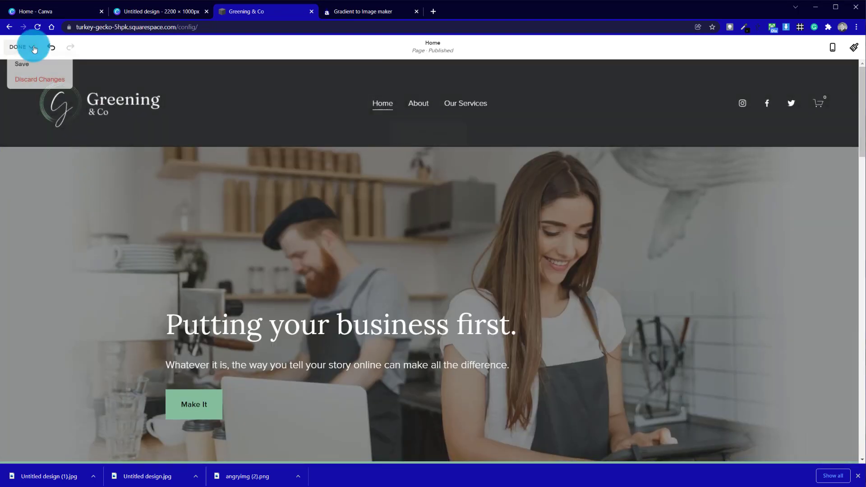
pyautogui.click(22, 64)
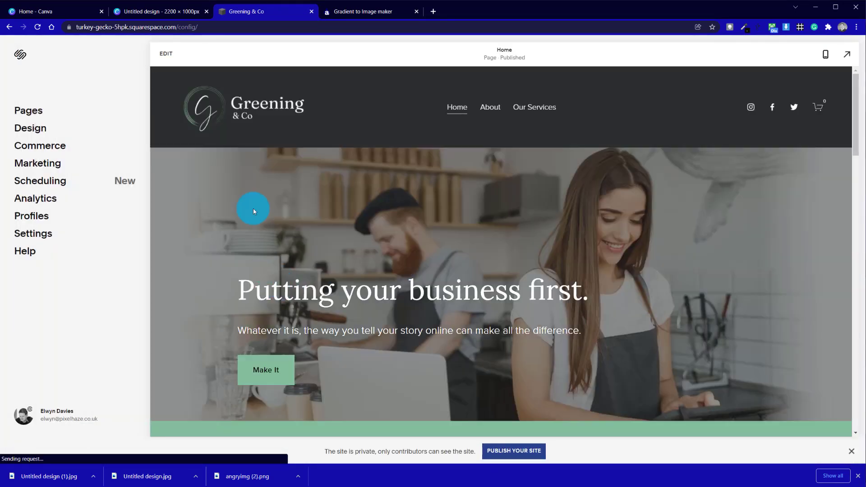
pyautogui.click(847, 54)
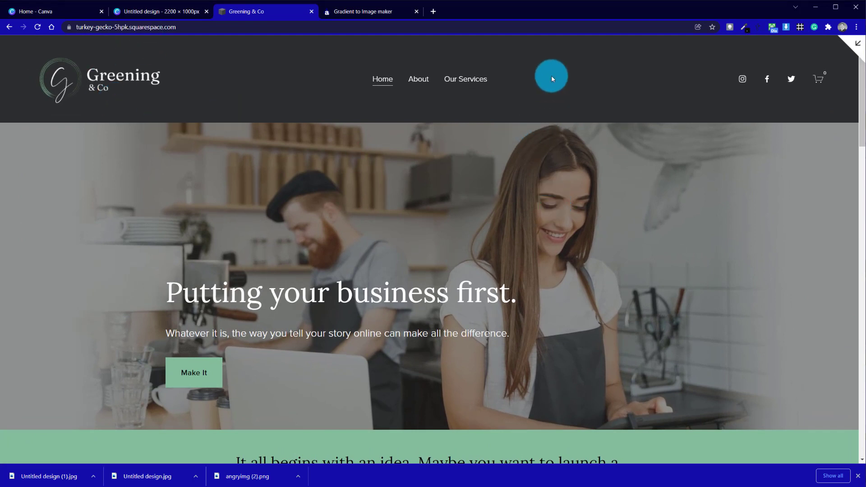
pyautogui.scroll(-5, 715, 321)
pyautogui.scroll(5, 716, 322)
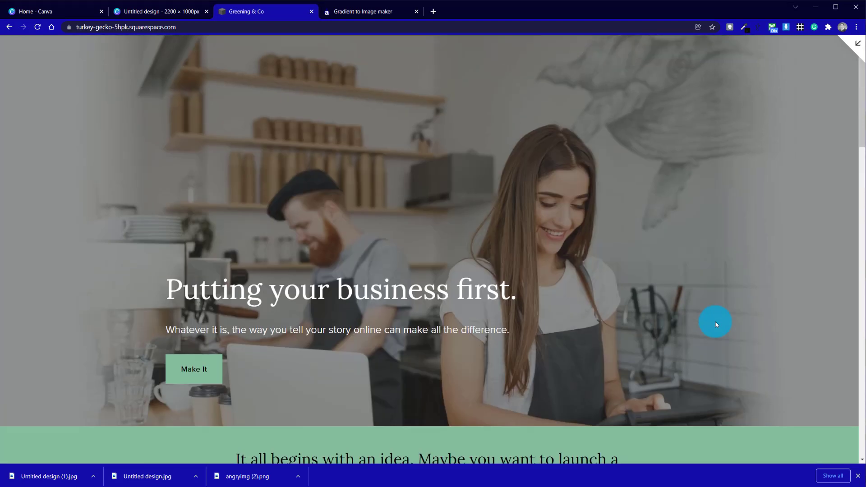